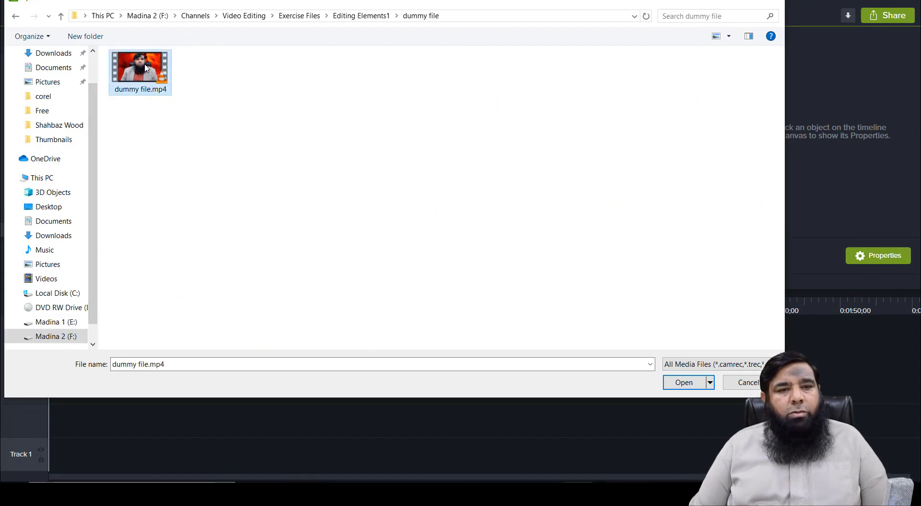
Step: Close the Import Media file picker, returning to the empty Camtasia project
left_click(672, 385)
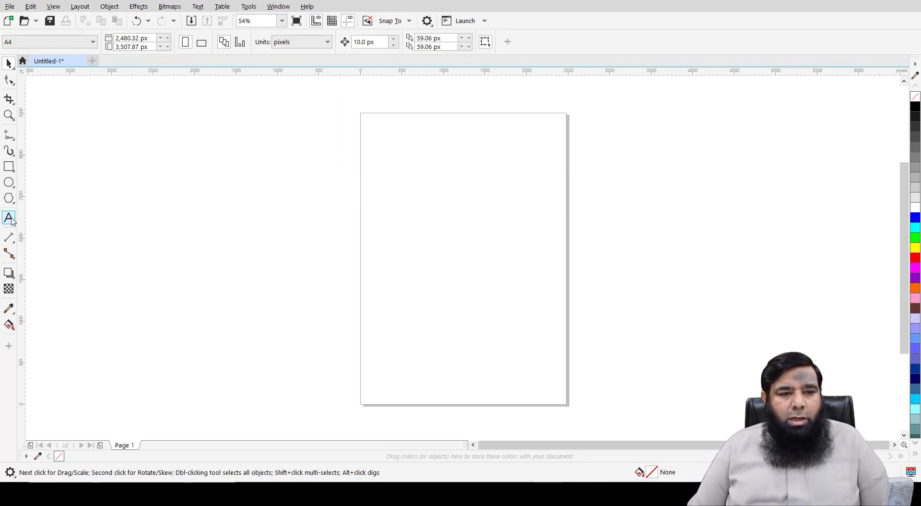
Step: Type the Urdu college address line, ending with a phone label, in Attari Noori Nastaleeq
left_click(10, 218)
left_click(695, 250)
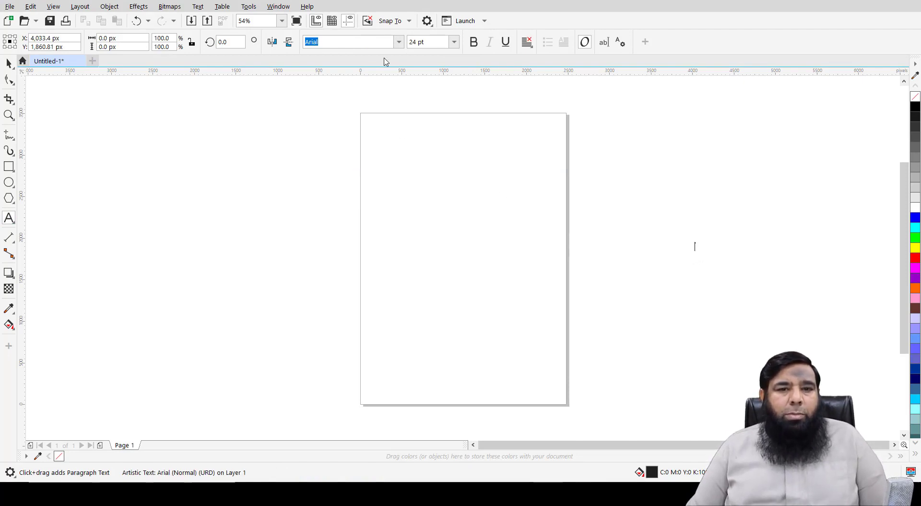
left_click(398, 42)
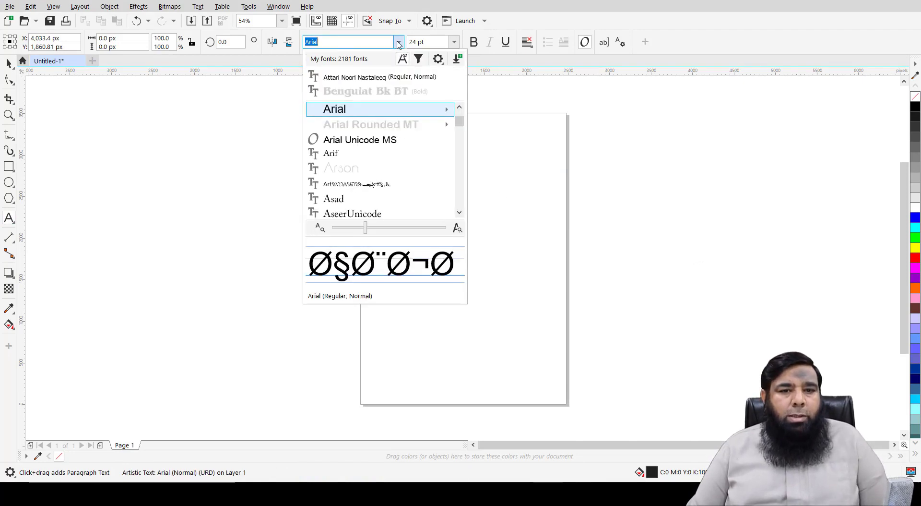
left_click(379, 77)
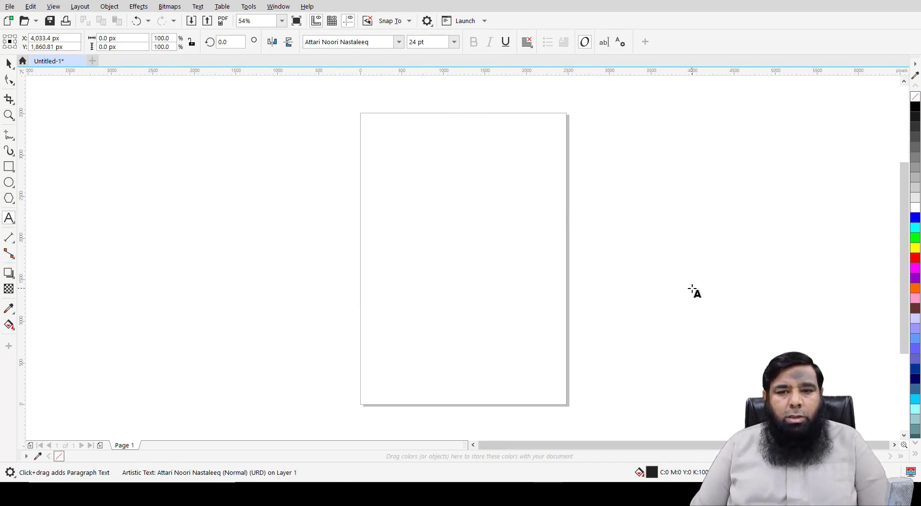
scroll(693, 290, "up", 4)
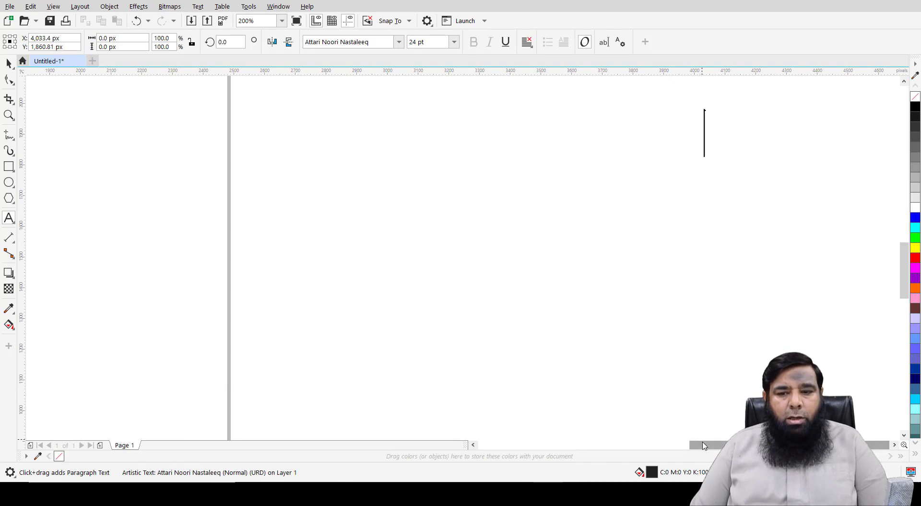
left_click_drag(703, 446, 701, 439)
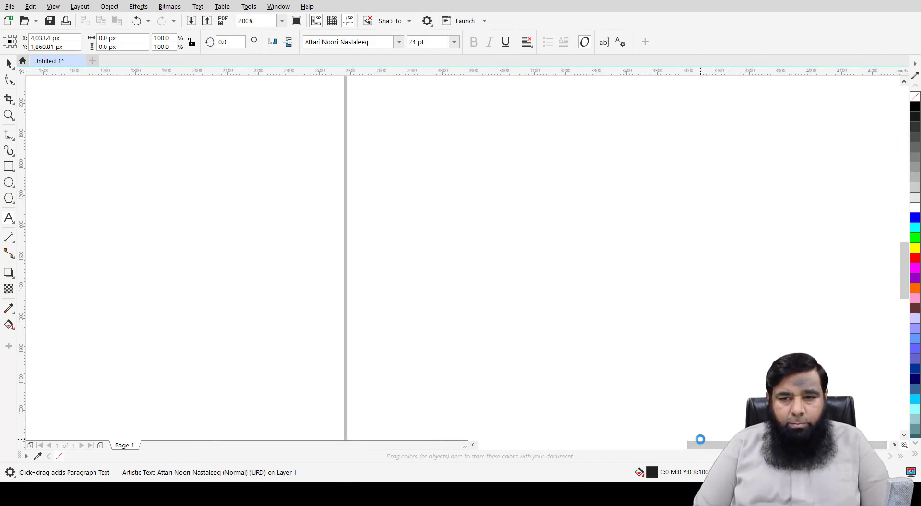
type("کالج آف سائنس اینڈ ٹی")
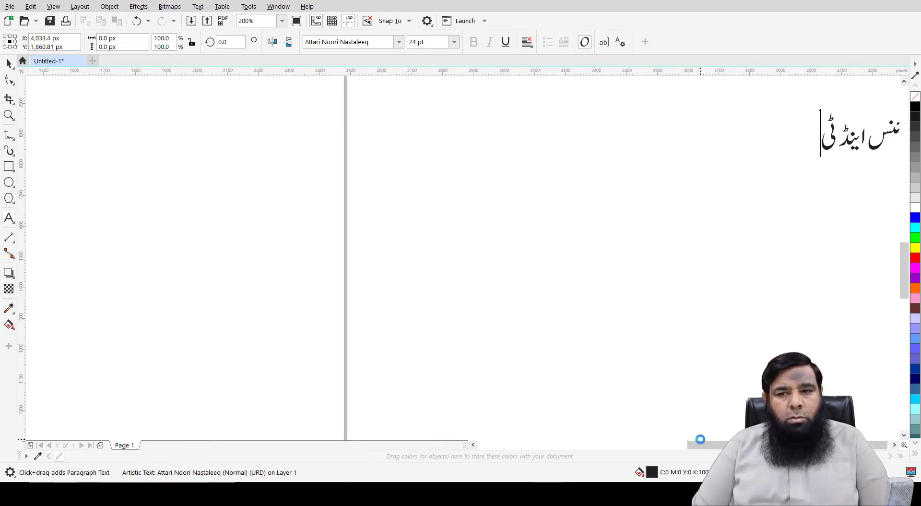
type("کنالوجی نزد ریلوے اس")
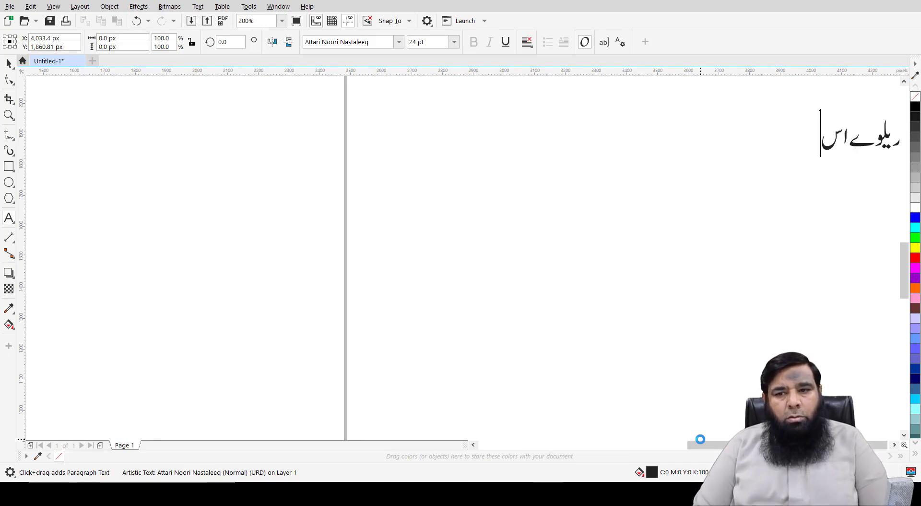
type("ٹیشن شیخوپورہ۔ فون :")
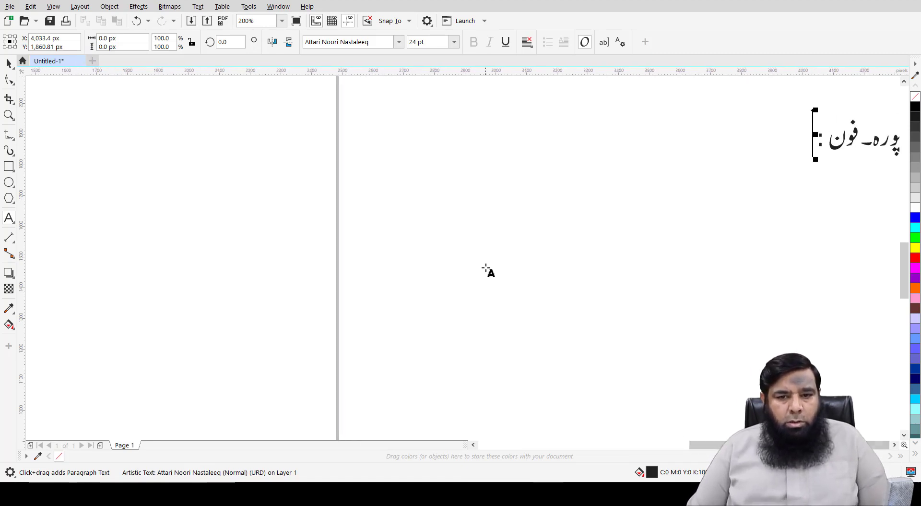
Step: Move the Urdu address line further right and set a new text insertion point
scroll(486, 269, "down", 2)
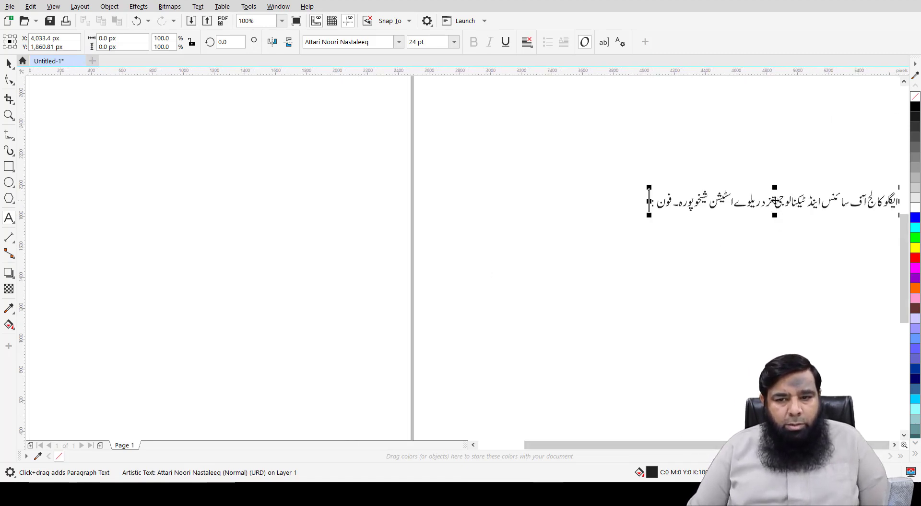
scroll(441, 254, "up", 2)
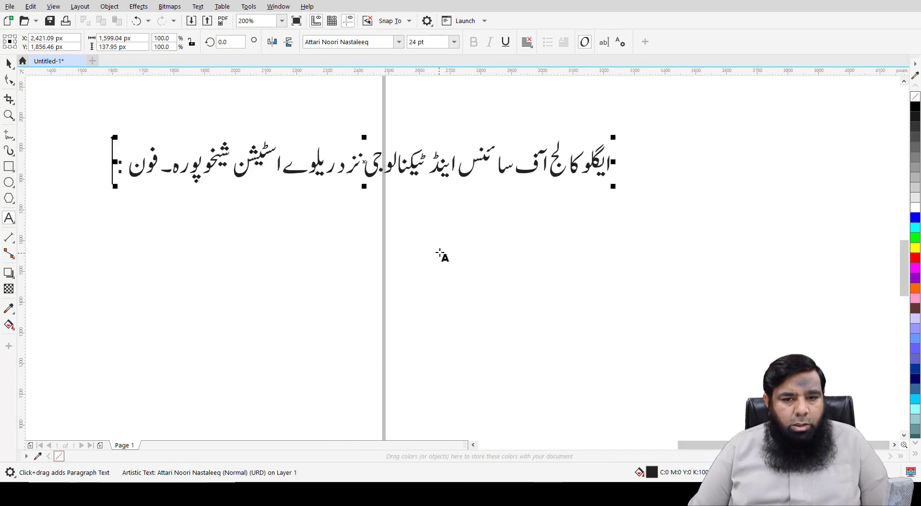
scroll(372, 185, "up", 2)
scroll(379, 188, "down", 2)
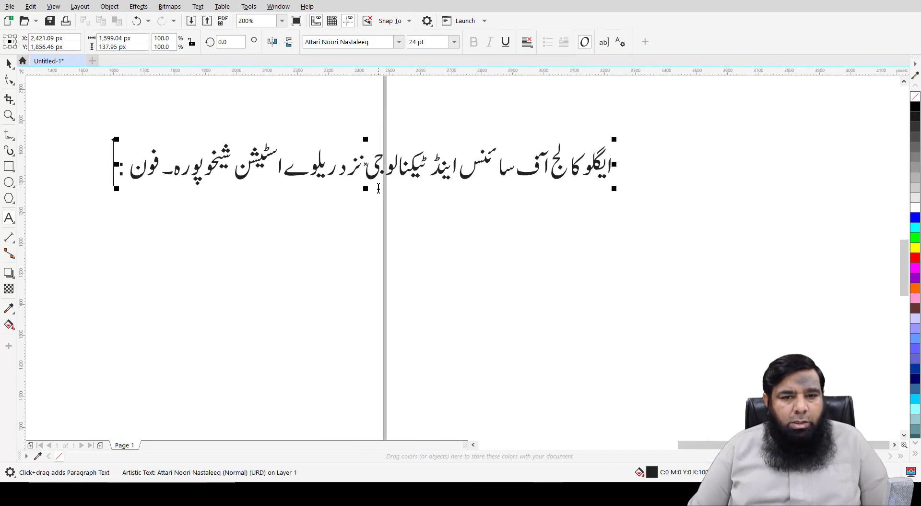
left_click_drag(368, 165, 545, 162)
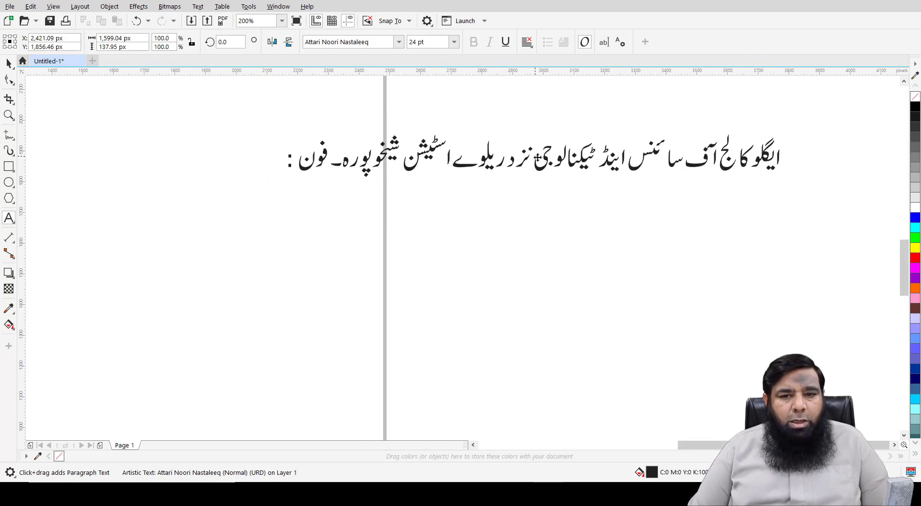
left_click(184, 277)
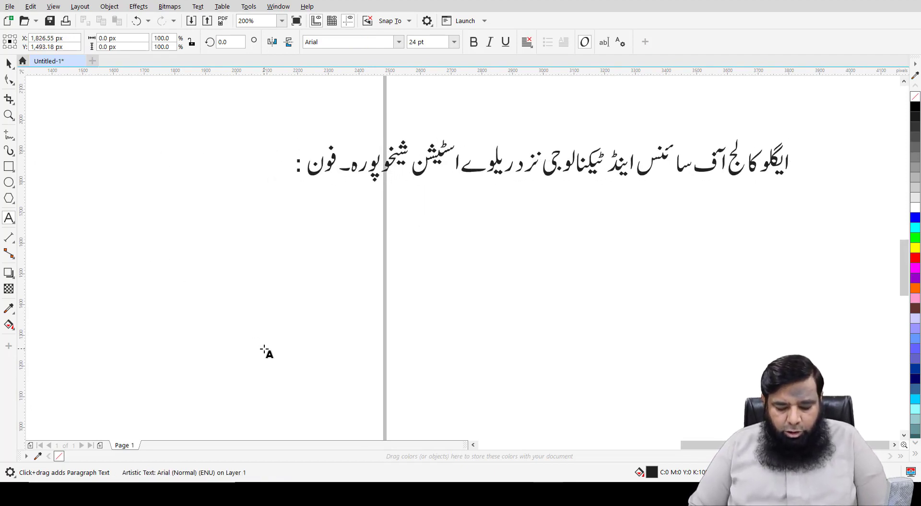
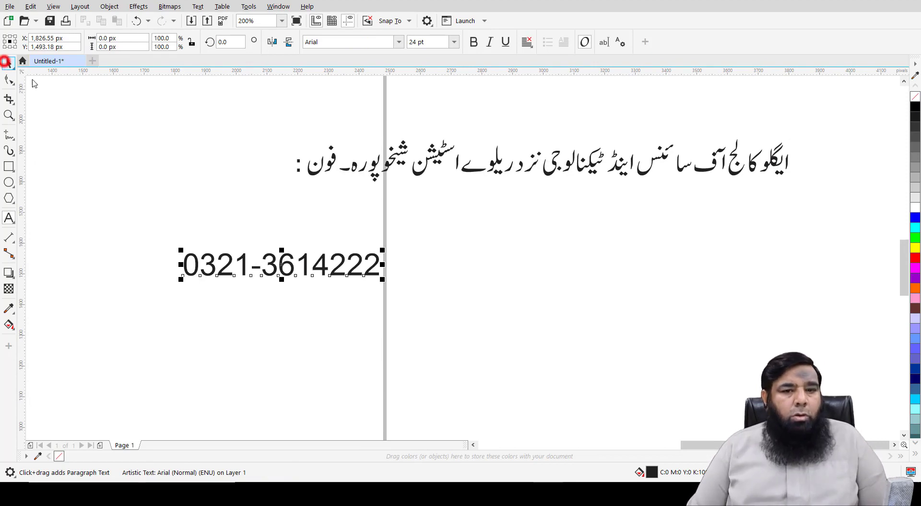
Step: Type the phone number in bold and move it to the Urdu line's end
left_click(9, 63)
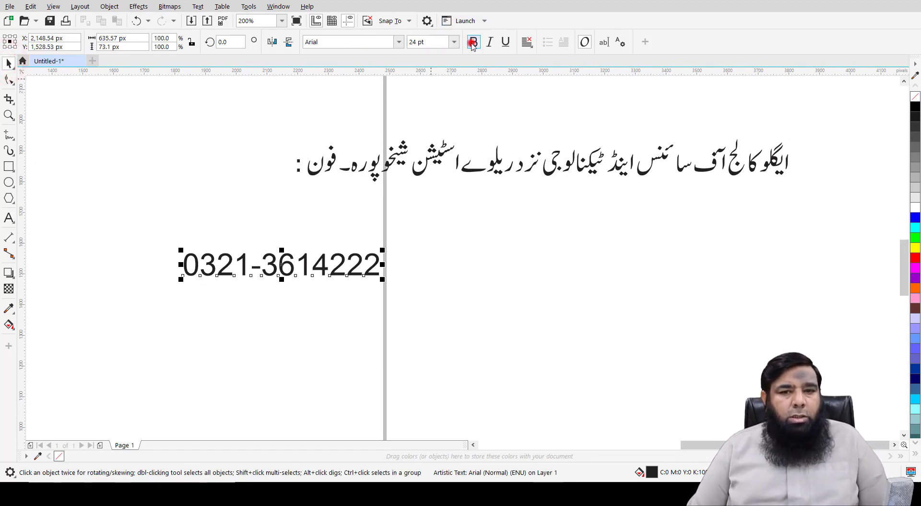
left_click(473, 43)
left_click_drag(305, 268, 221, 173)
Step: Try red, cyan and blue on the Urdu text, restore black, then select both lines
left_click(331, 244)
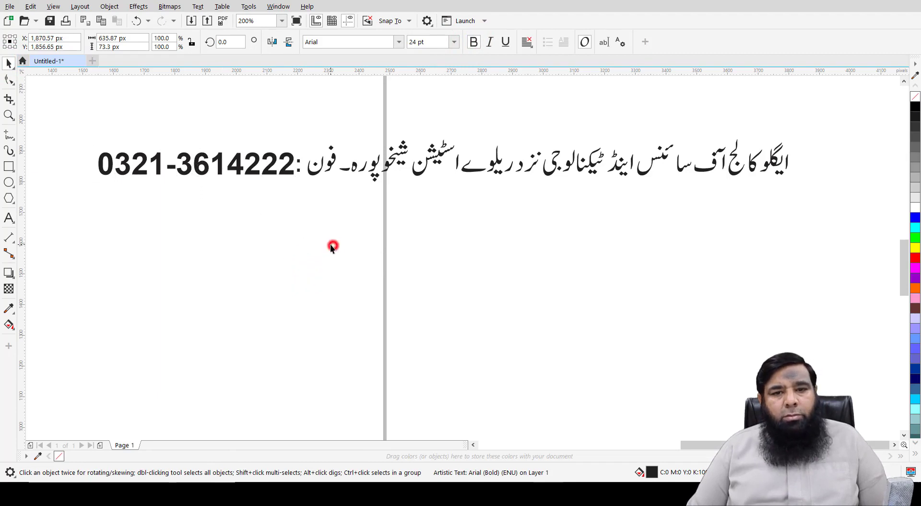
left_click(680, 169)
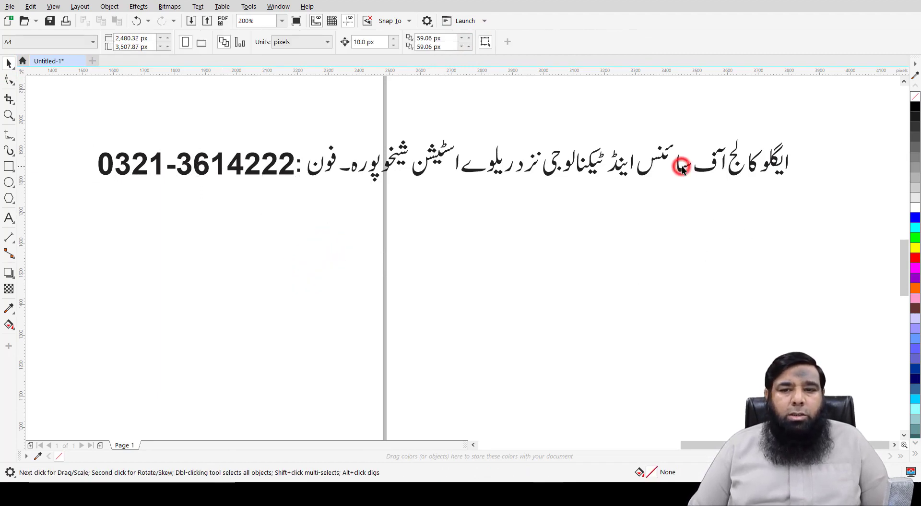
left_click(916, 258)
left_click(915, 227)
left_click(916, 218)
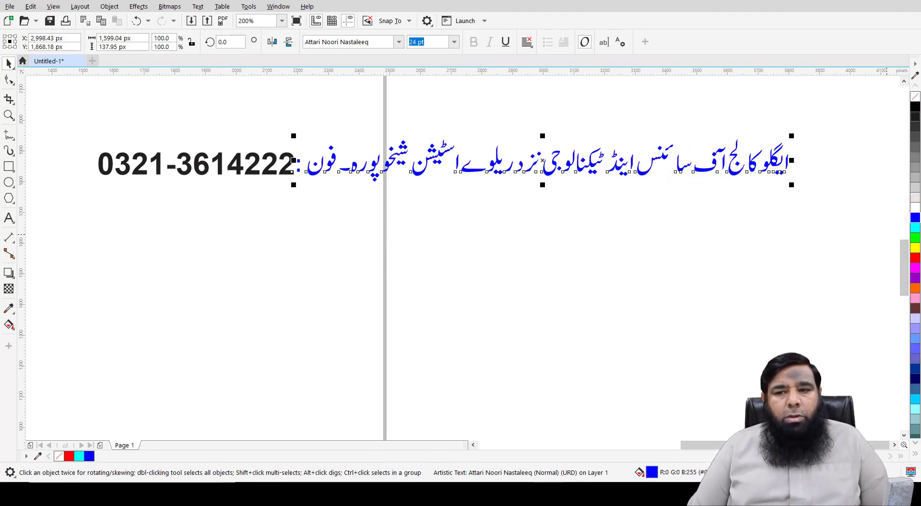
left_click(916, 107)
left_click(761, 211)
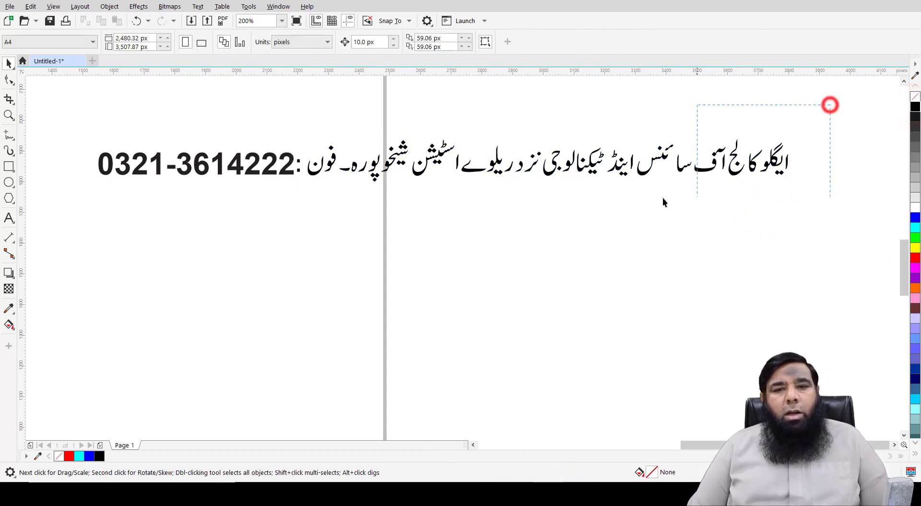
left_click_drag(663, 201, 84, 208)
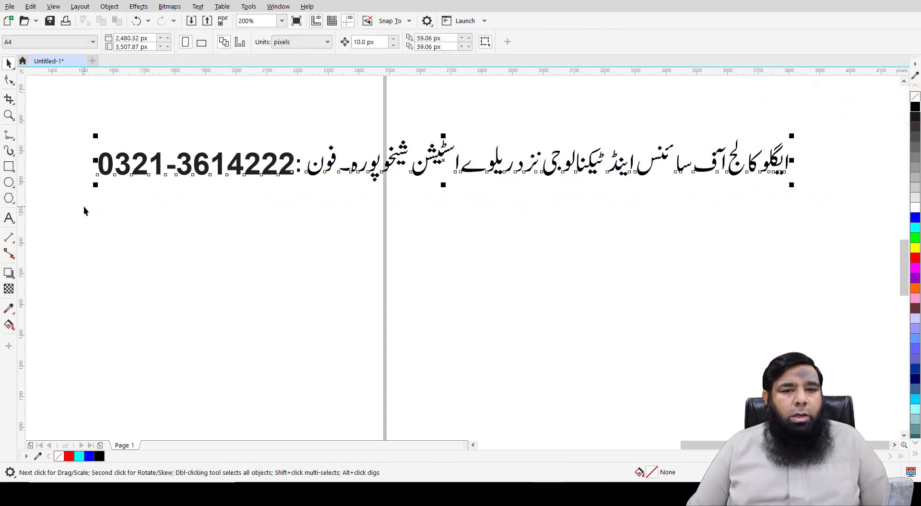
Step: Export the selected line as a PNG file named 'My Text', accepting the PNG settings
left_click(10, 6)
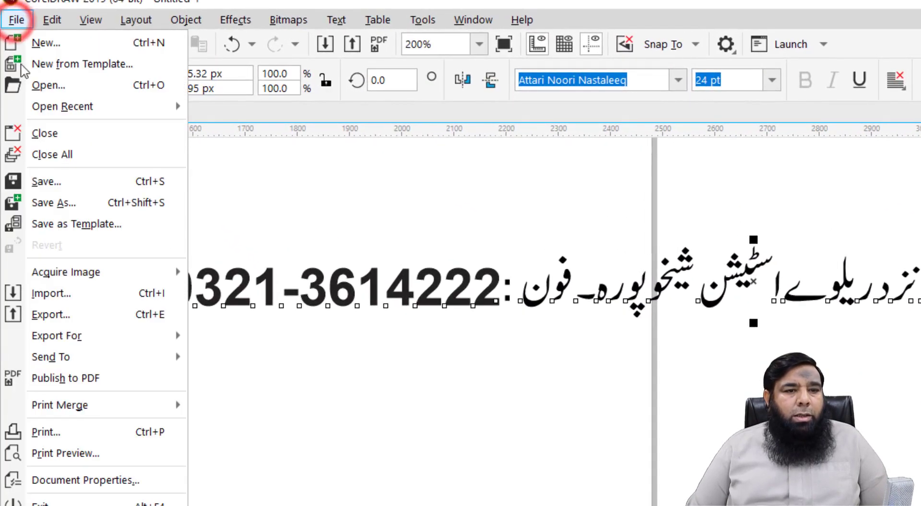
left_click(51, 313)
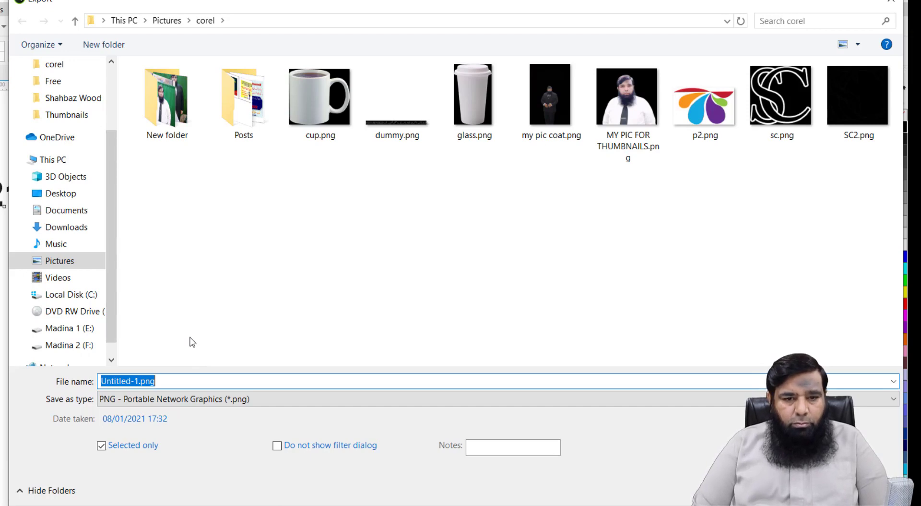
type("My Text")
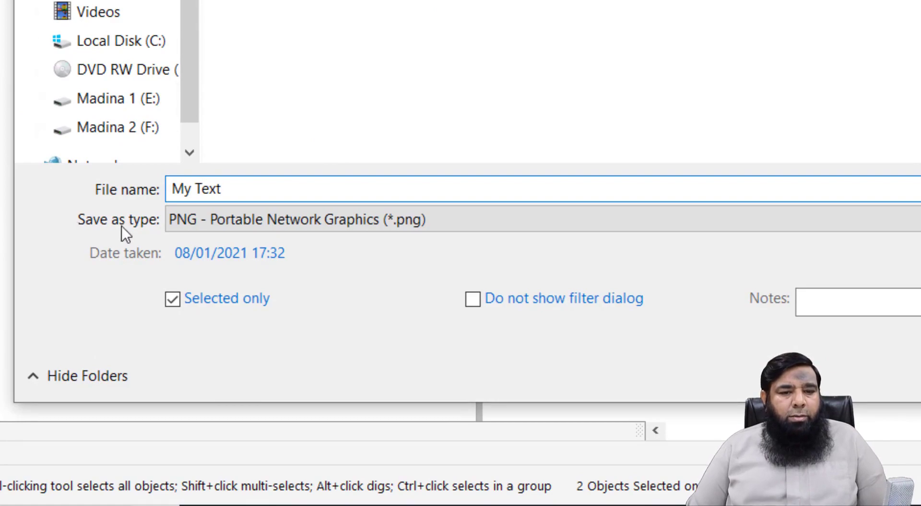
left_click(320, 220)
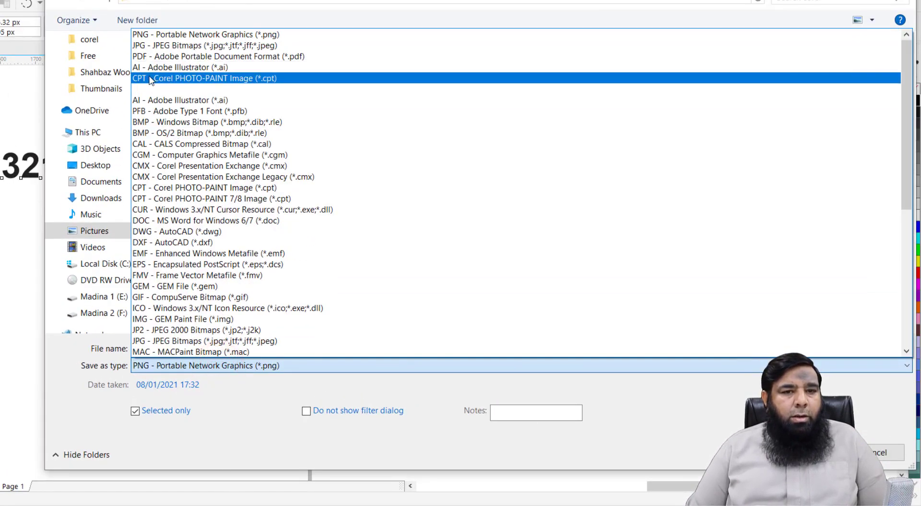
left_click(157, 35)
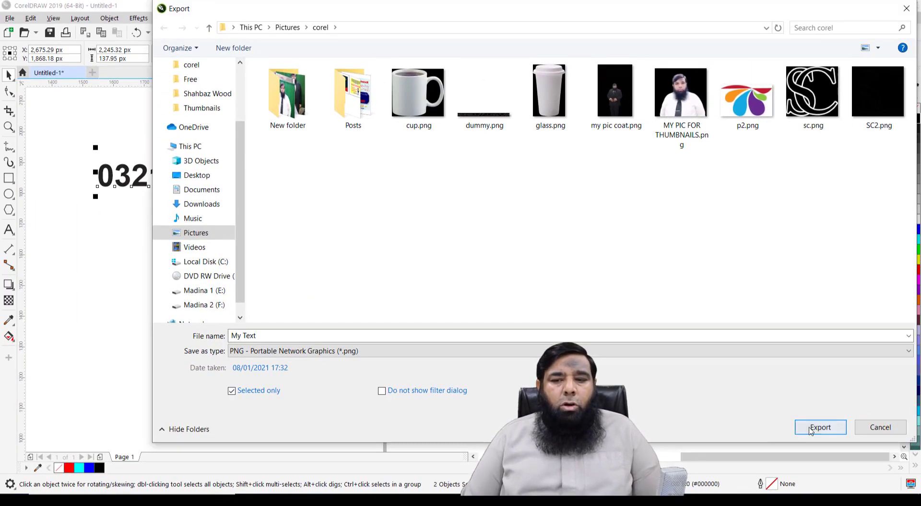
left_click(824, 427)
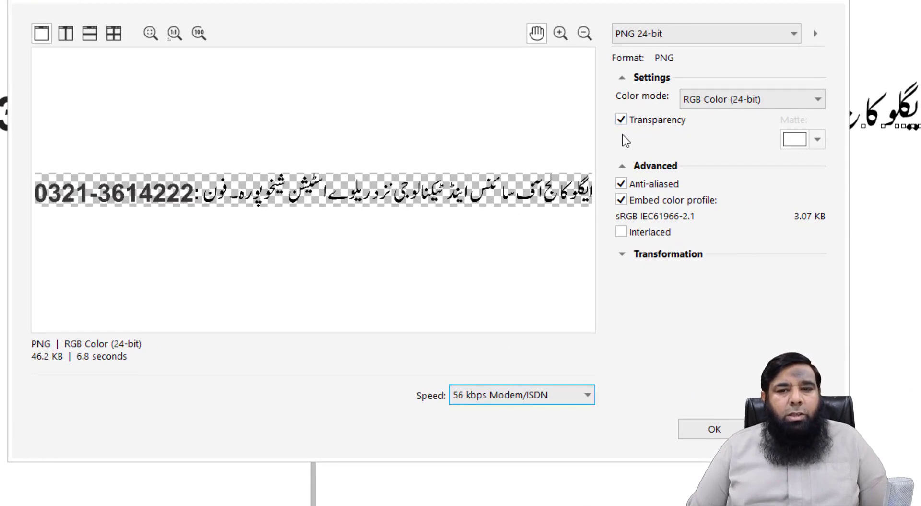
left_click(710, 430)
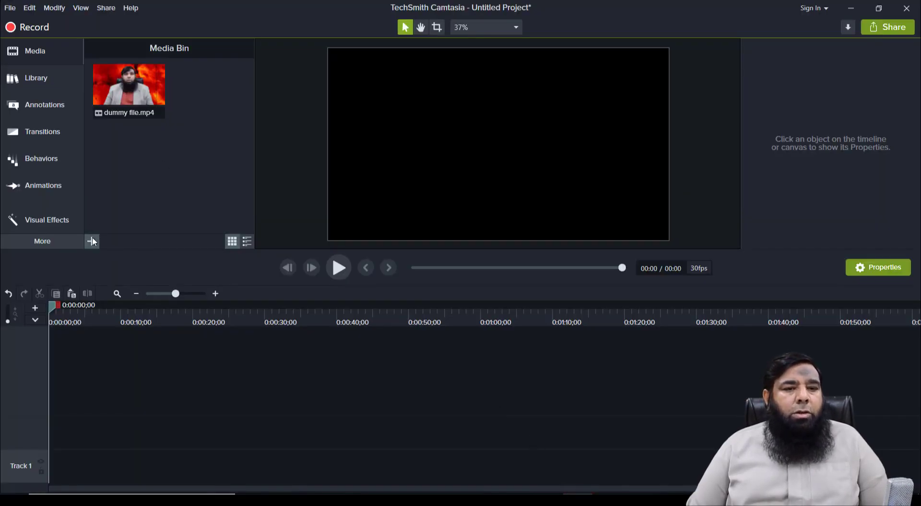
Step: Import My Text.png from the Pictures > corel folder into the Camtasia media bin
left_click(91, 242)
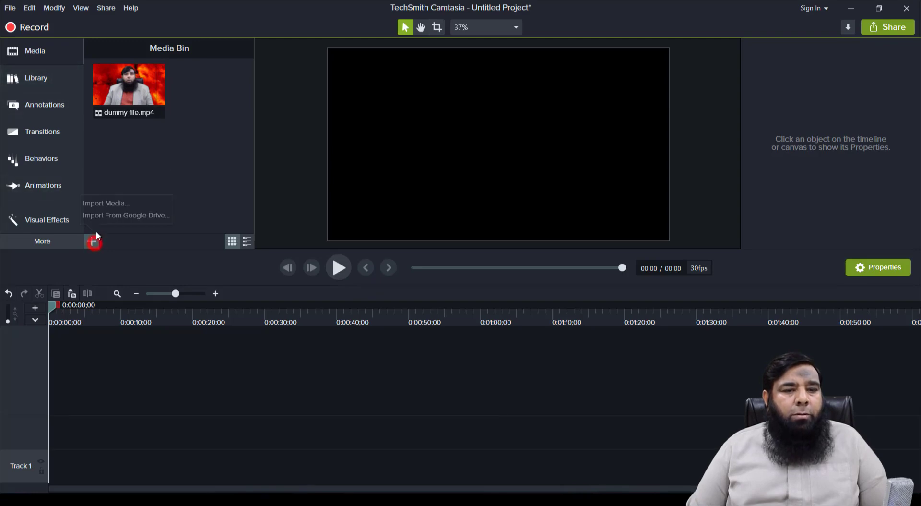
left_click(108, 201)
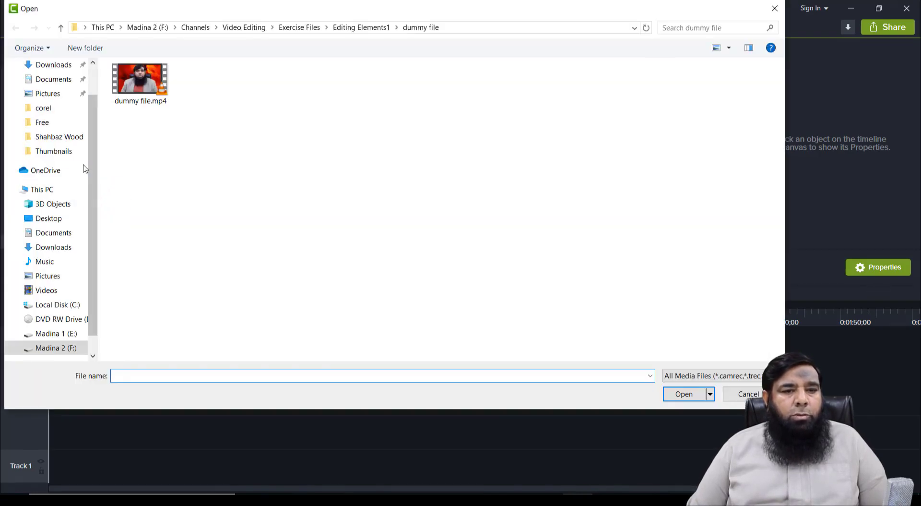
left_click(48, 277)
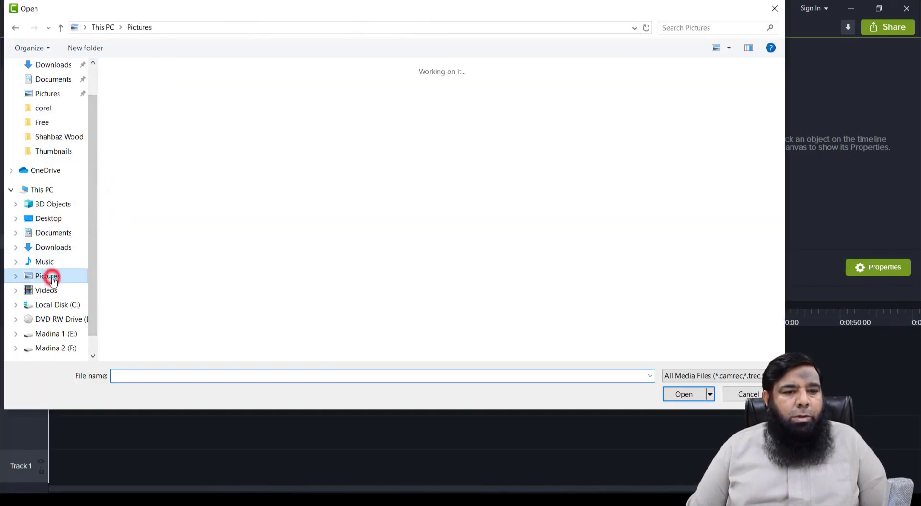
left_click(271, 115)
double_click(271, 115)
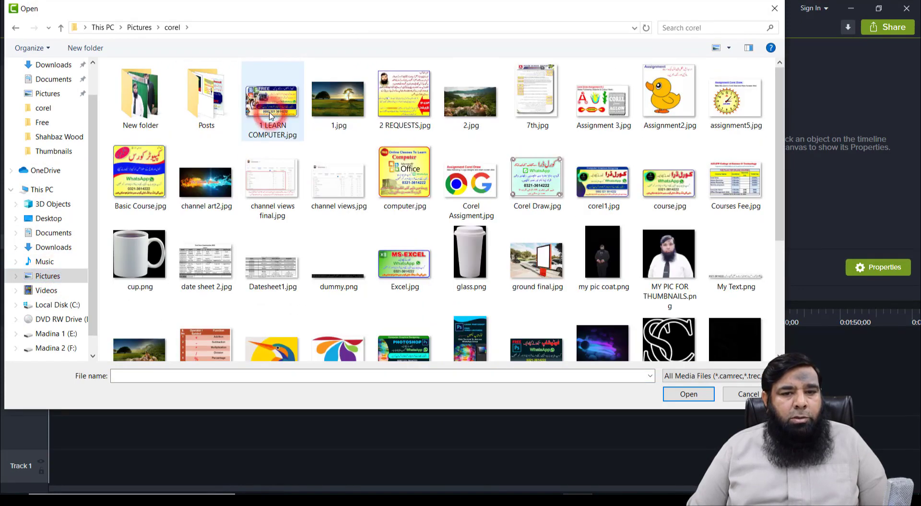
left_click(470, 200)
key("m")
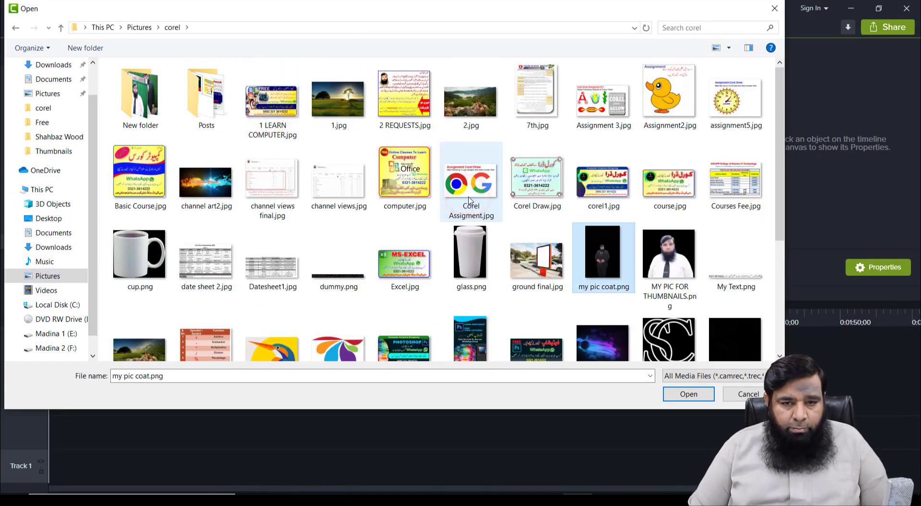
left_click(727, 281)
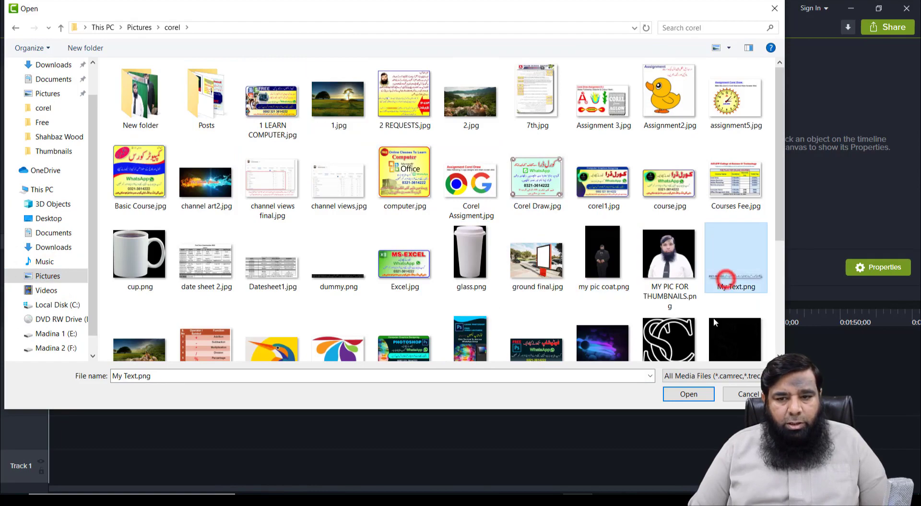
left_click(682, 393)
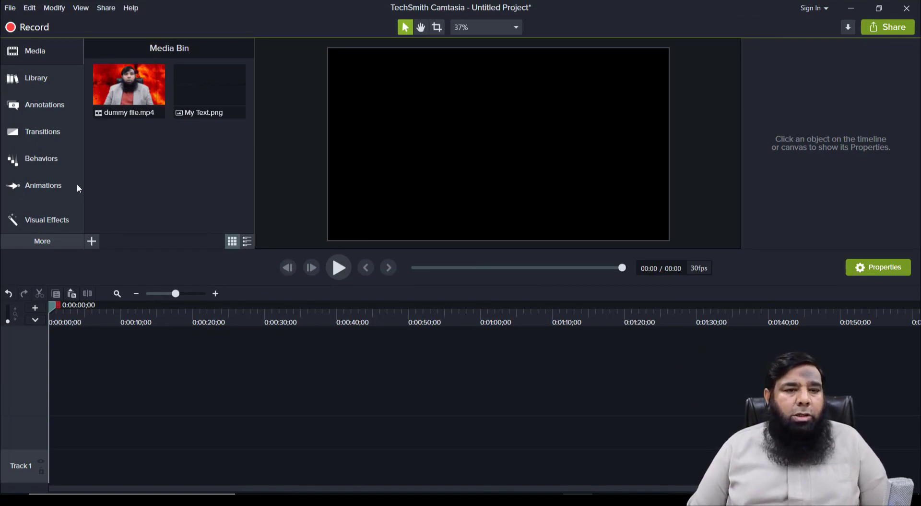
Step: Add a text rectangle callout to the timeline, lengthen it, and delete its ABC text
left_click(47, 103)
left_click_drag(188, 177, 53, 426)
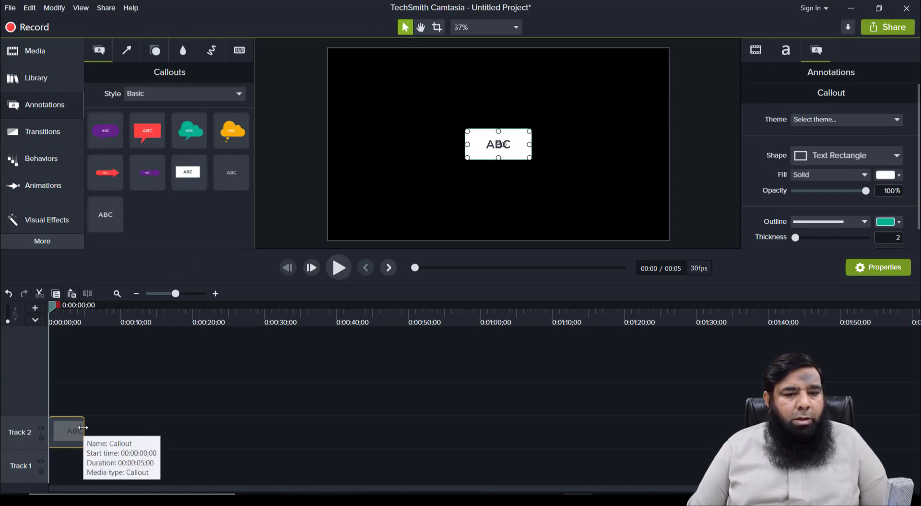
left_click_drag(84, 431, 218, 403)
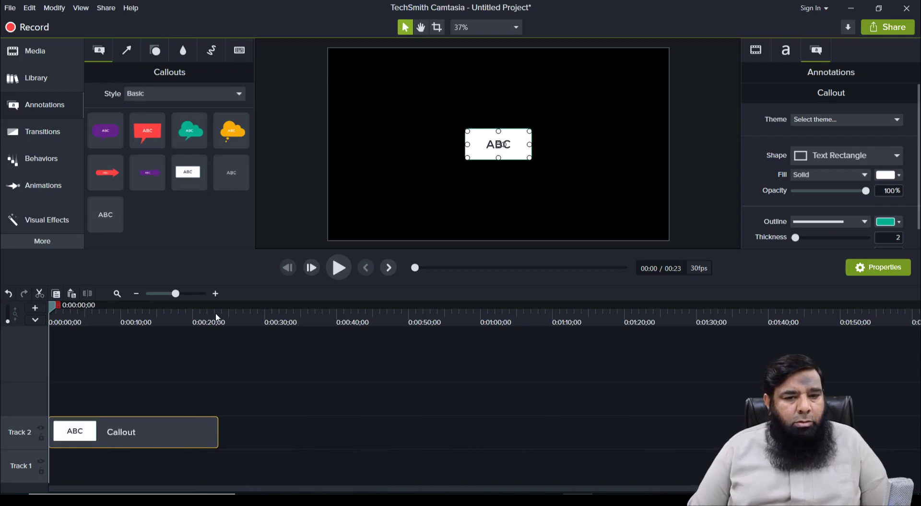
left_click(215, 294)
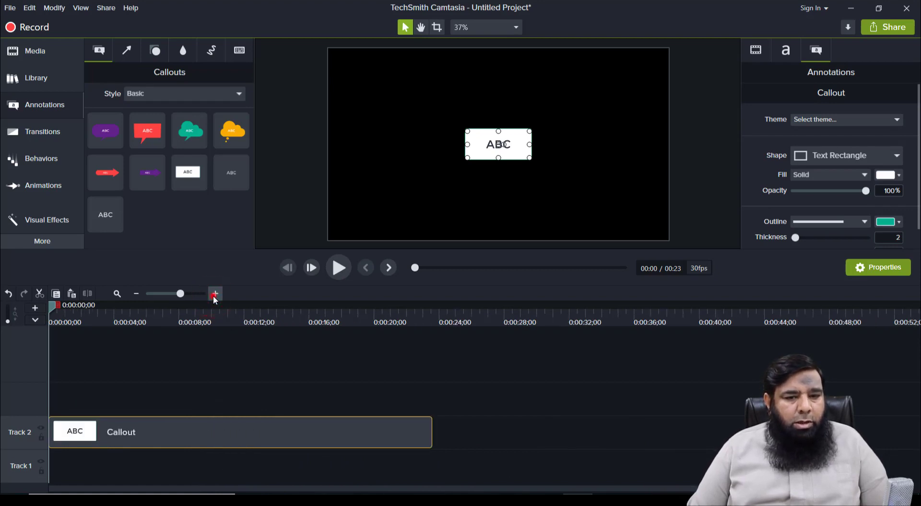
left_click(215, 294)
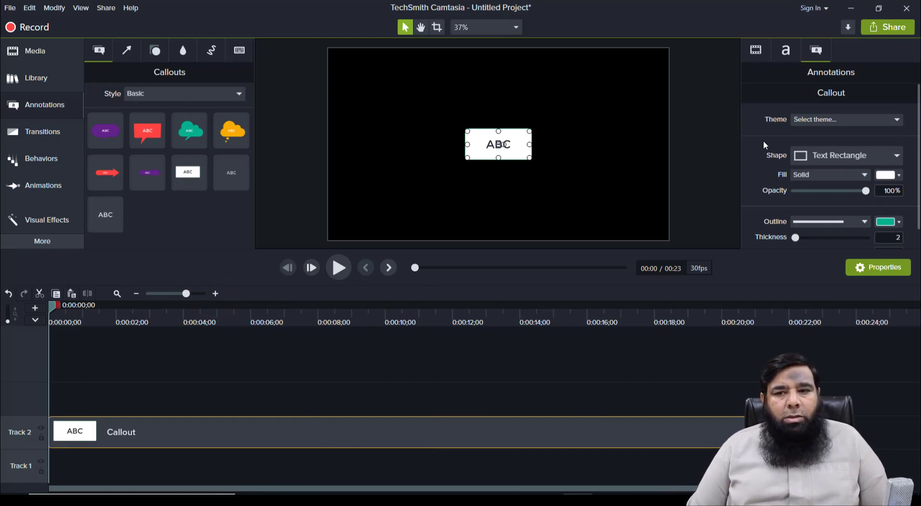
double_click(514, 144)
key("BackSpace")
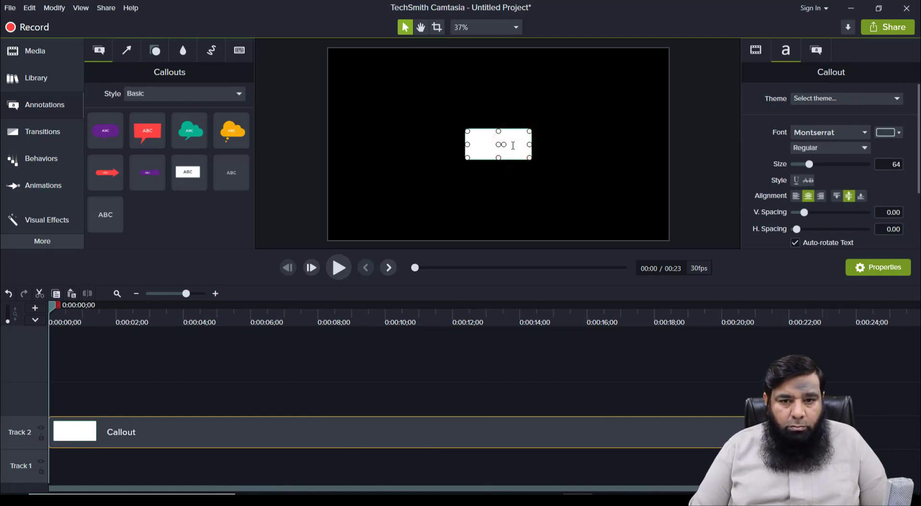
Step: Give the callout a bright yellow-green #C8F00B fill and outline thickness 0
left_click(817, 51)
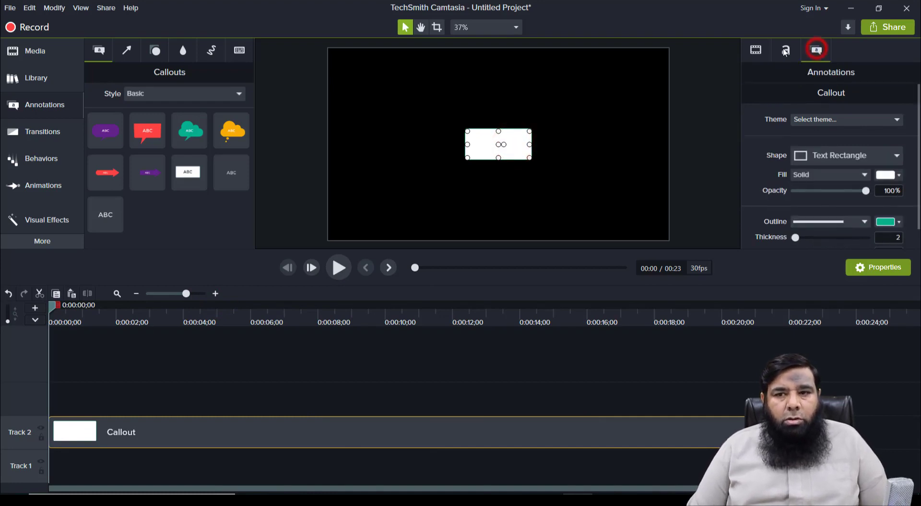
left_click(785, 50)
left_click(816, 50)
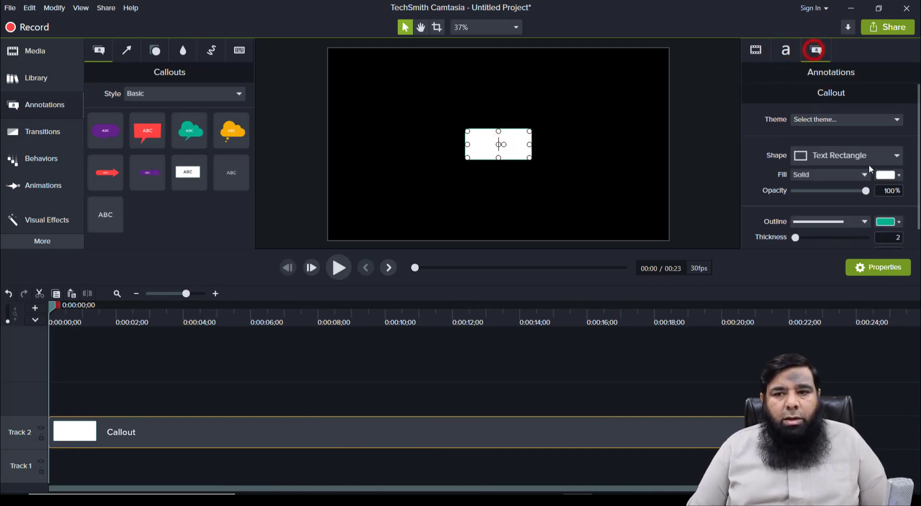
left_click(899, 174)
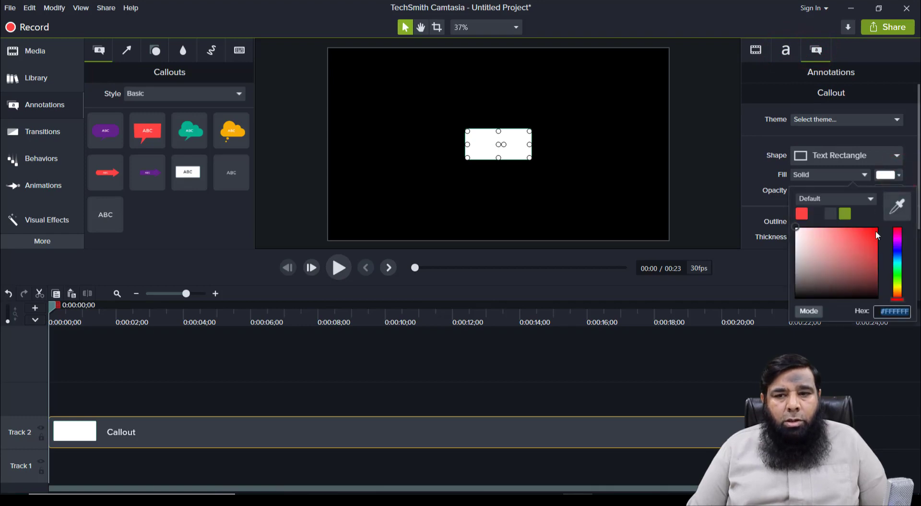
left_click(898, 286)
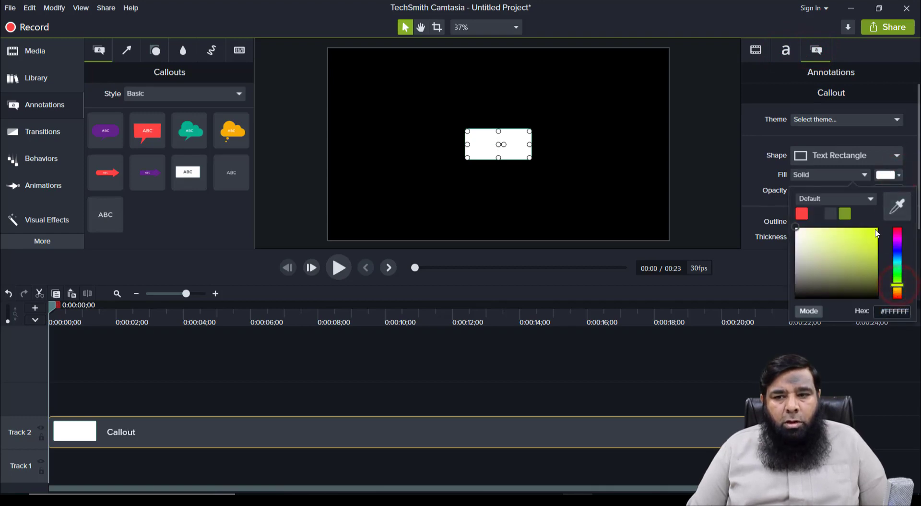
left_click(875, 230)
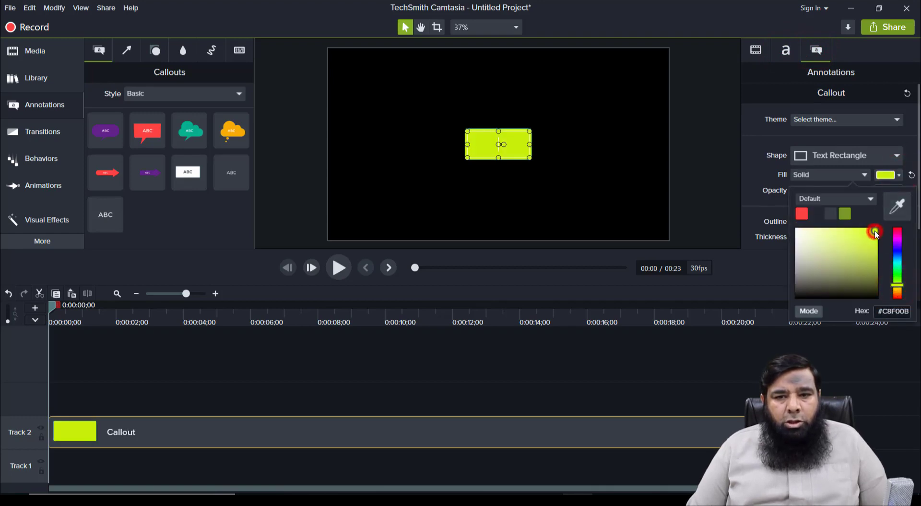
left_click(757, 172)
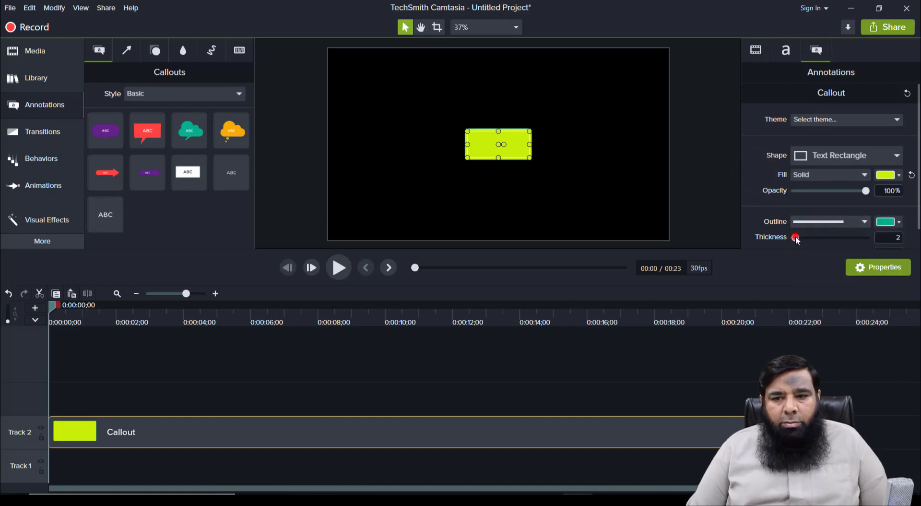
left_click_drag(796, 239, 793, 237)
Step: Stretch the bar across the full video width and move it near the bottom
left_click_drag(531, 145, 669, 153)
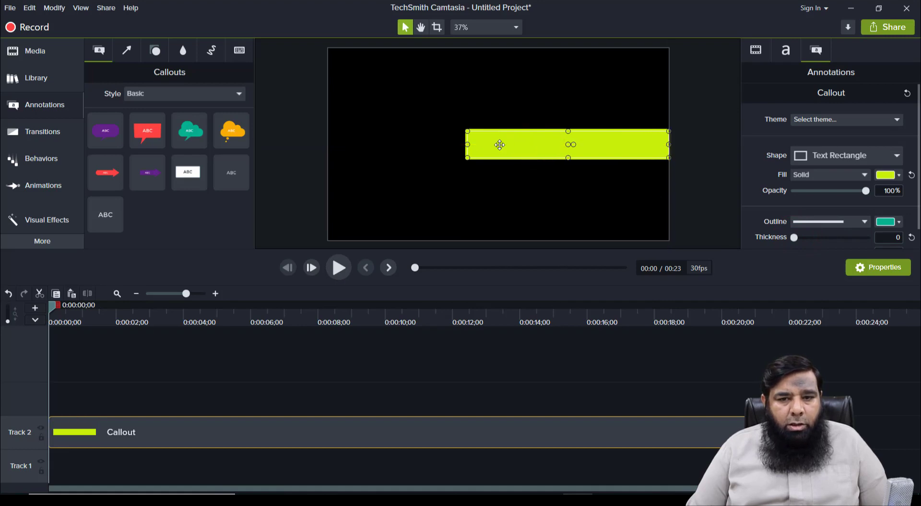
left_click_drag(469, 145, 328, 150)
left_click_drag(549, 151, 499, 189)
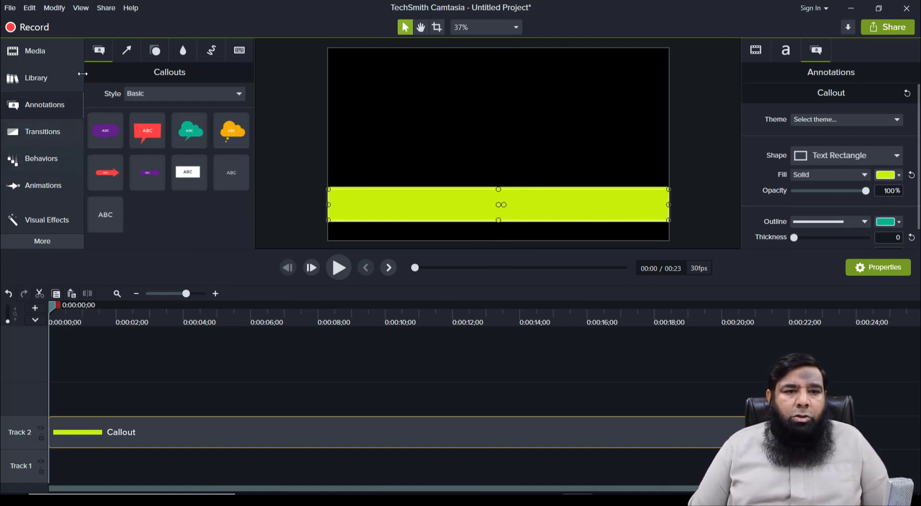
Step: Put My Text.png on a new track for about 23 seconds, scaled to 112.1%, over the bar
left_click(54, 56)
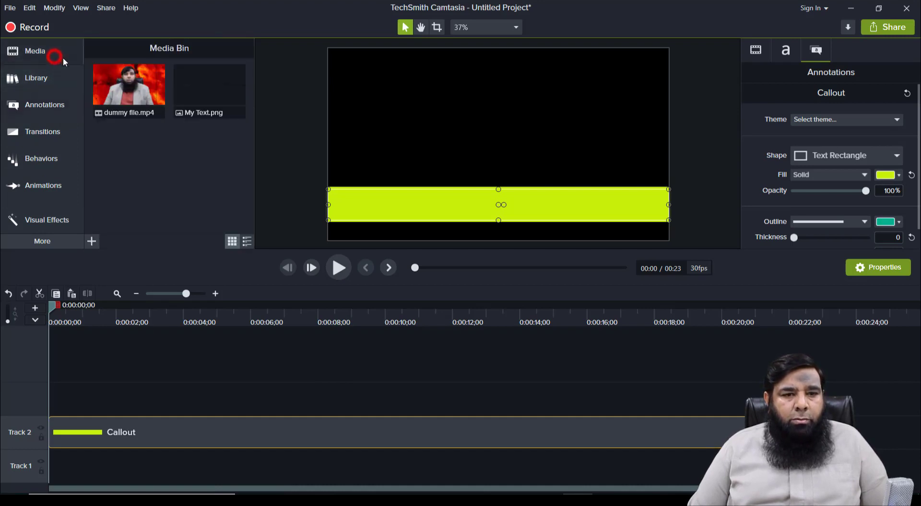
left_click_drag(212, 96, 39, 383)
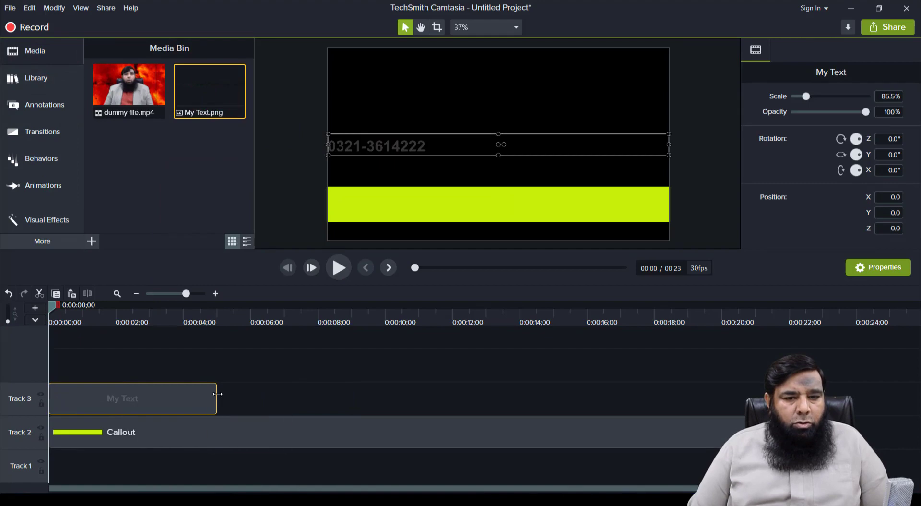
left_click_drag(216, 393, 842, 395)
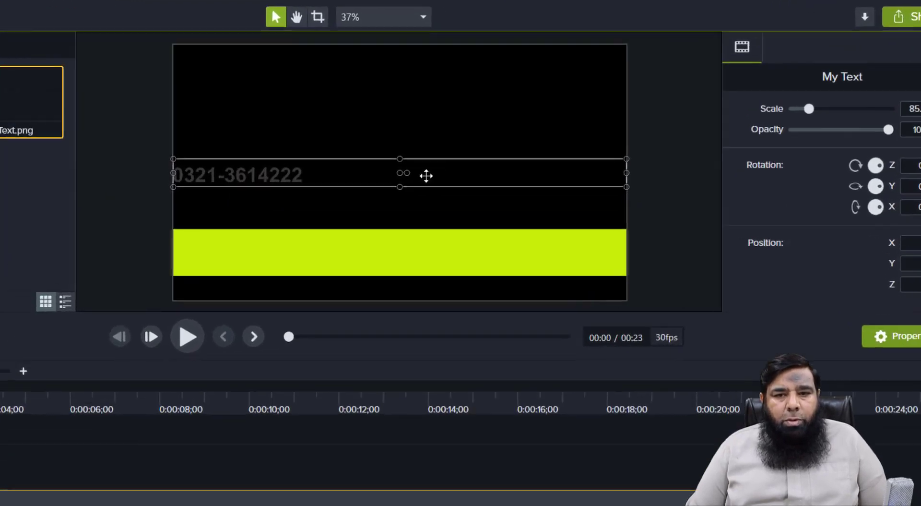
left_click_drag(517, 146, 517, 202)
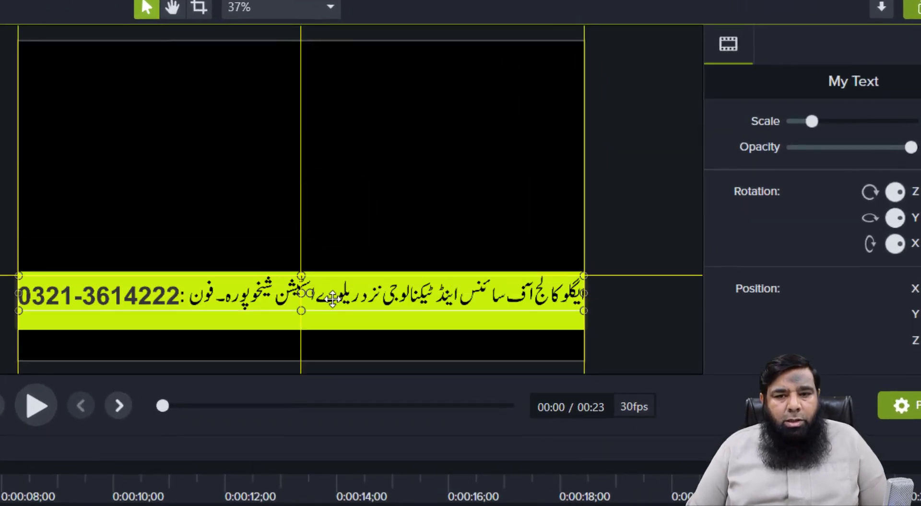
left_click_drag(333, 298, 317, 301)
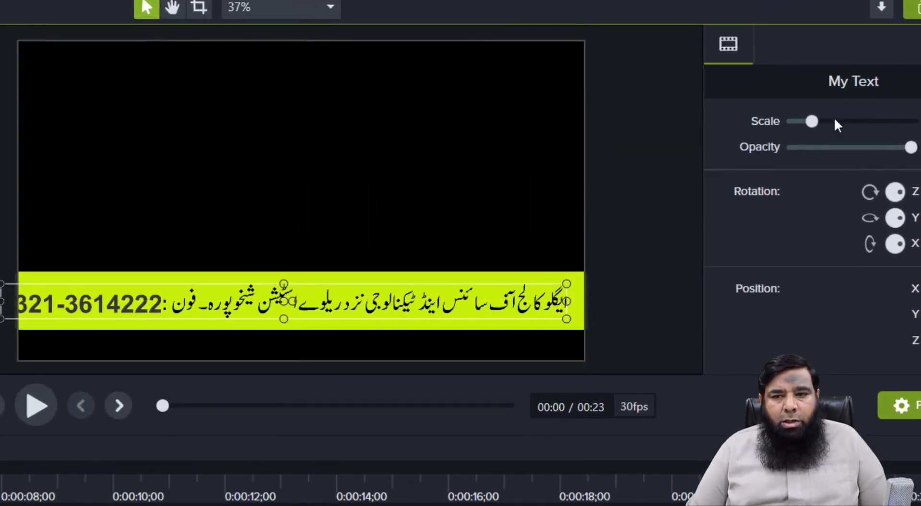
left_click_drag(813, 121, 820, 122)
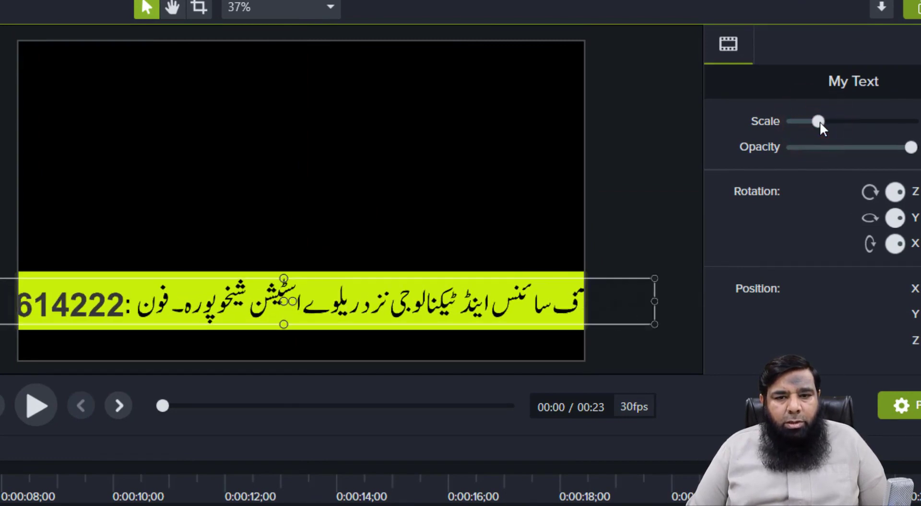
left_click_drag(464, 303, 394, 301)
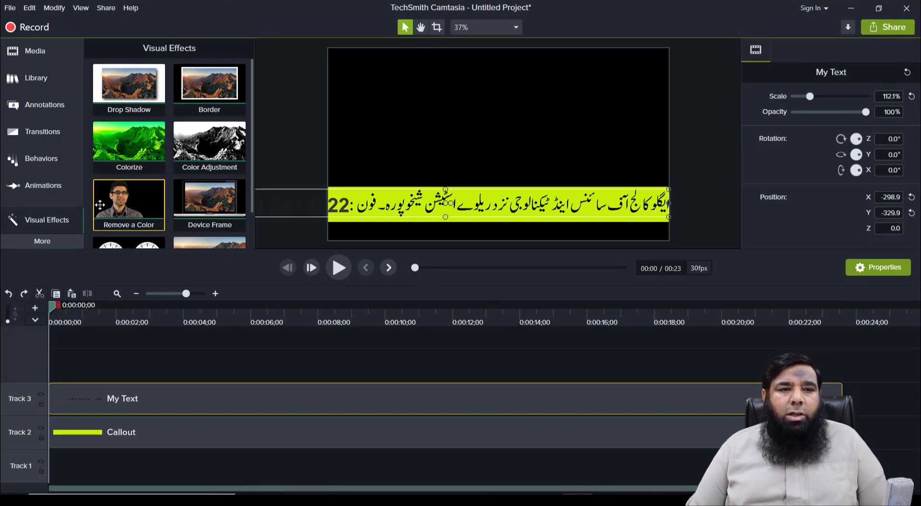
Step: Add a Custom animation to the My Text clip, stretched across its full length
left_click(57, 188)
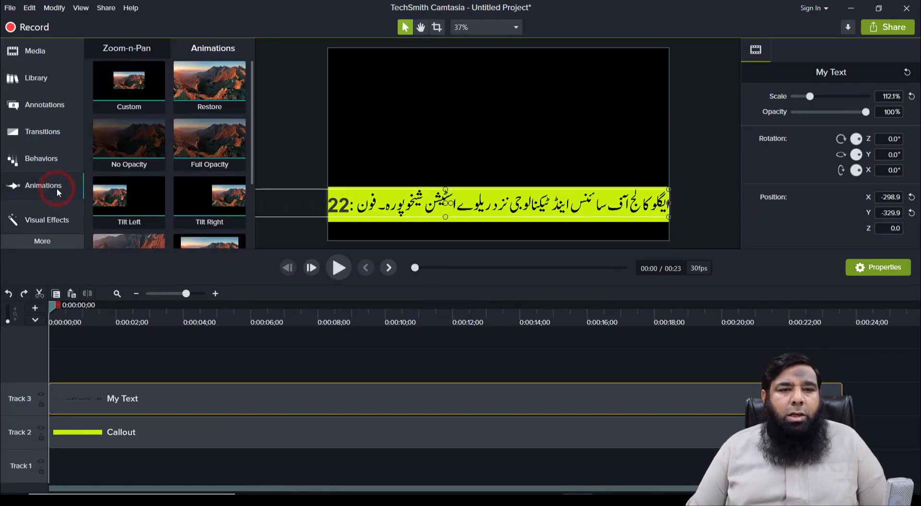
left_click_drag(139, 87, 817, 398)
left_click_drag(287, 399, 64, 393)
Step: Push the Urdu text fully off the canvas's left edge at the animation start
left_click_drag(65, 311, 57, 311)
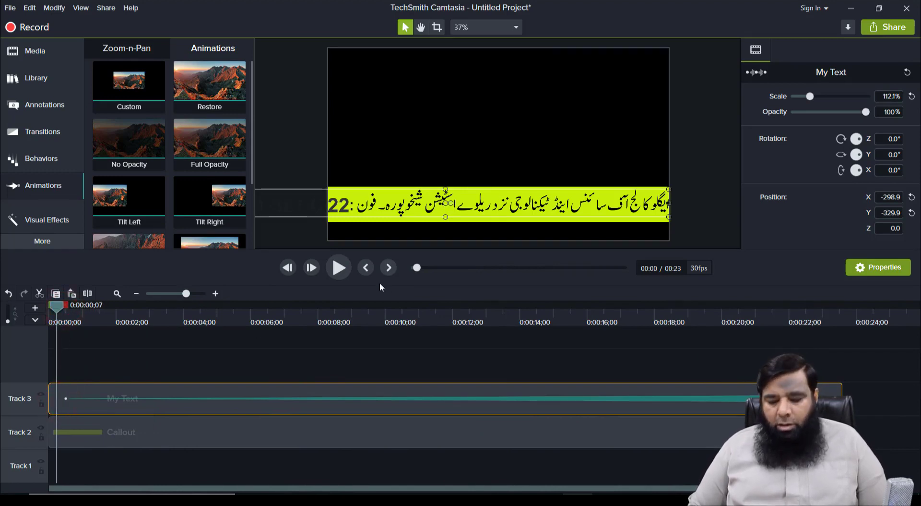
key("Left")
key("Left")
key("Left")
key("Left")
key("Left")
key("Left")
key("Left")
key("Left")
key("Left")
key("Left")
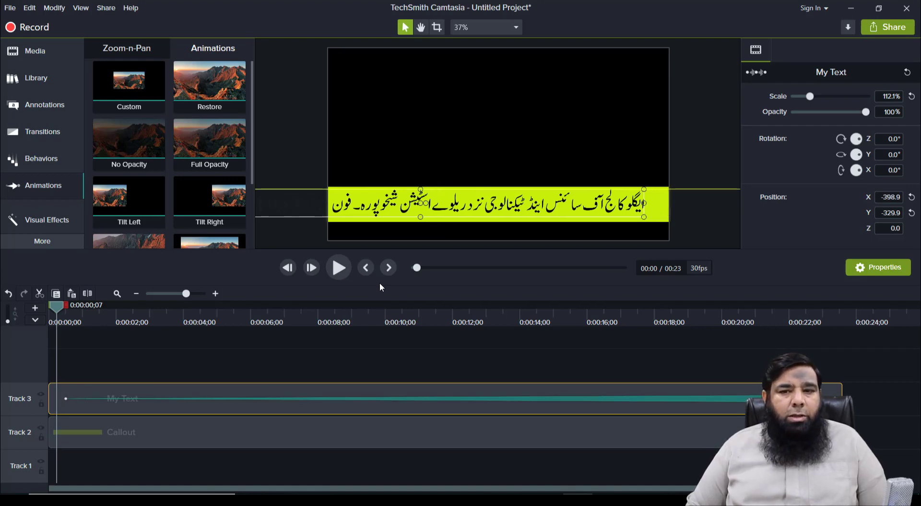
key("Left")
key("Left")
key("Left")
key("Left")
key("Left")
key("Left")
key("Left")
key("Left")
key("Left")
key("Left")
key("Left")
key("Left")
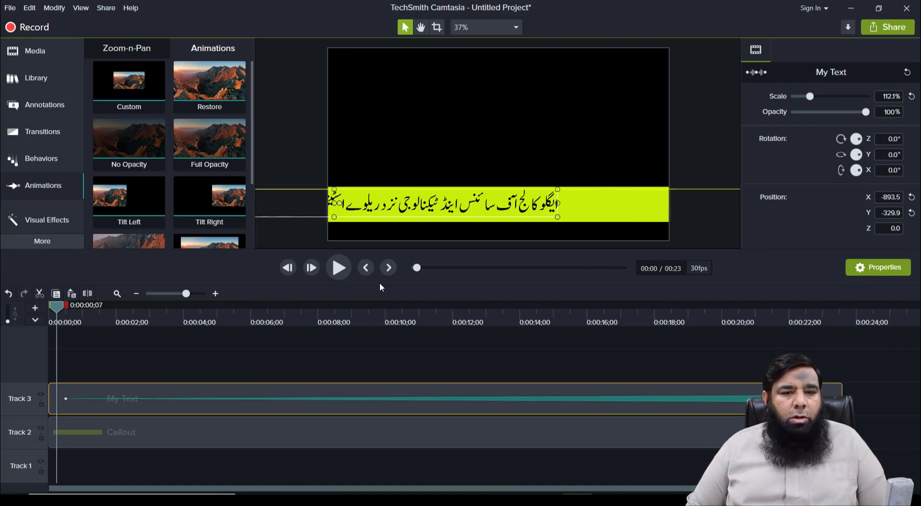
key("Left")
key("Left")
key("Left")
key("Left")
key("Left")
key("Left")
key("Left")
key("Left")
key("Left")
key("Left")
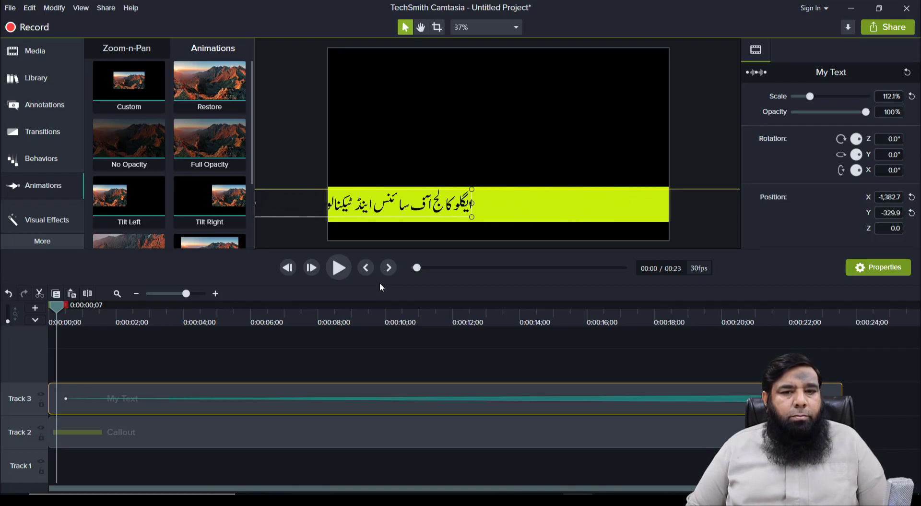
key("Left")
key("Left")
key("Left")
key("Left")
key("Left")
key("Left")
key("Left")
key("Left")
key("Left")
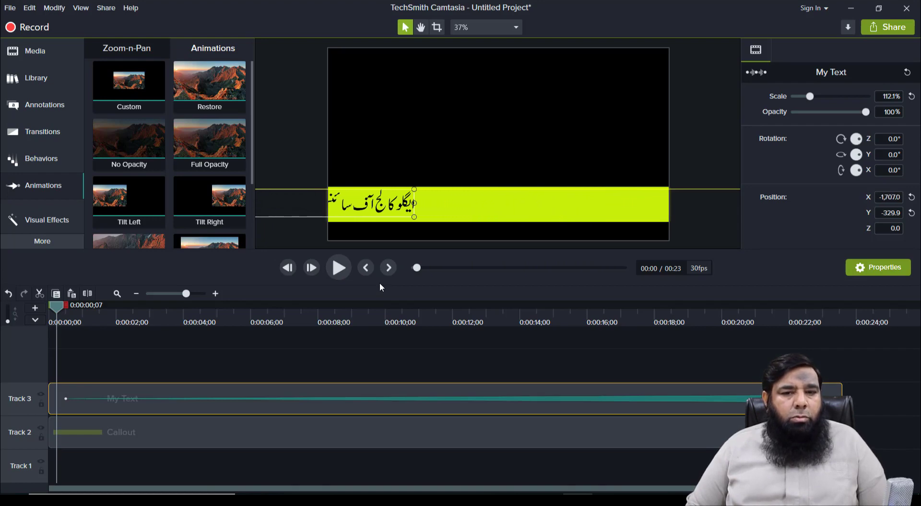
key("Left")
key("Left")
key("Left")
key("Left")
key("Left")
key("Left")
key("Left")
key("Left")
key("Left")
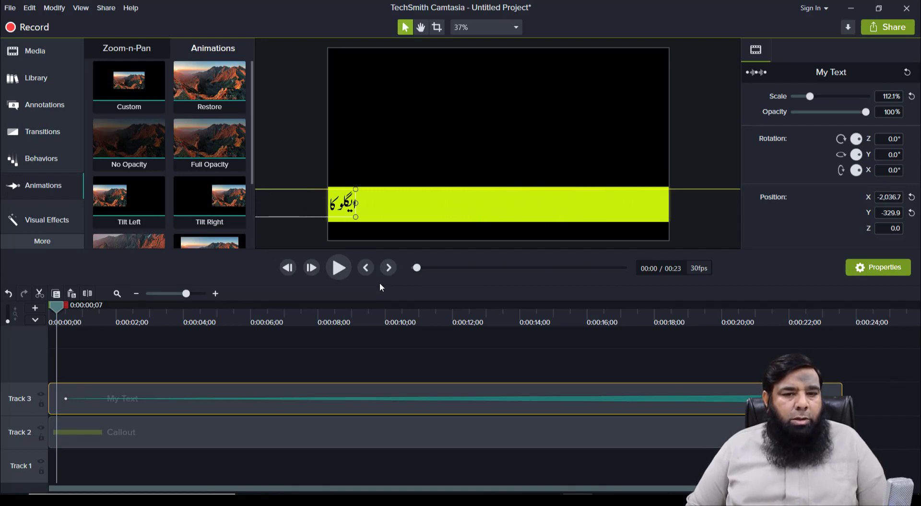
key("Left")
key("Left")
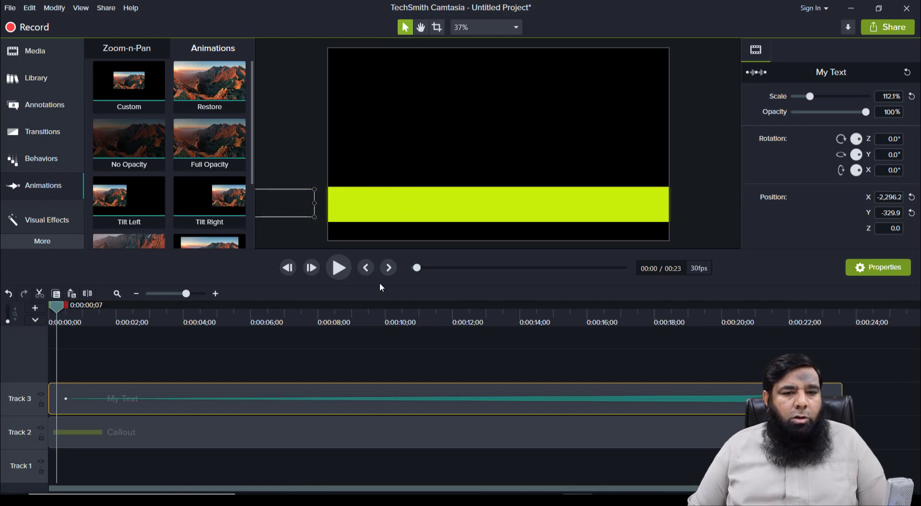
left_click_drag(65, 399, 56, 398)
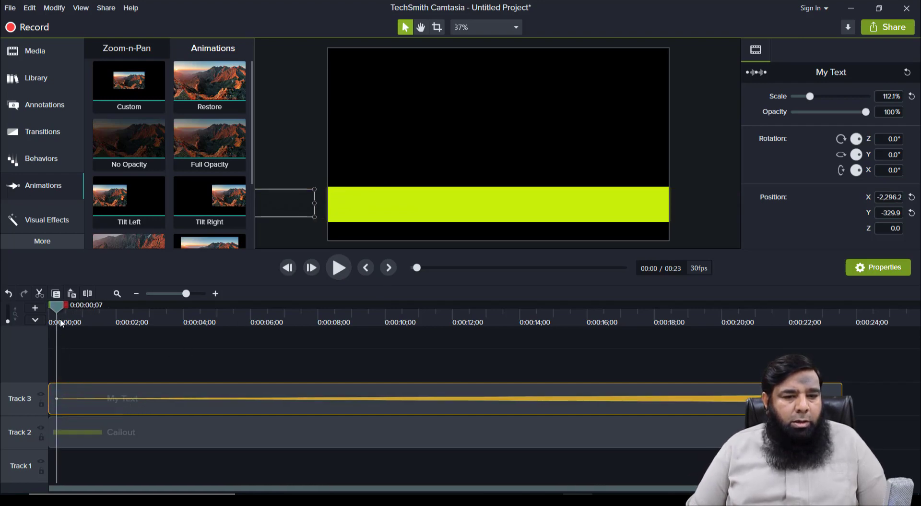
left_click_drag(60, 312, 62, 312)
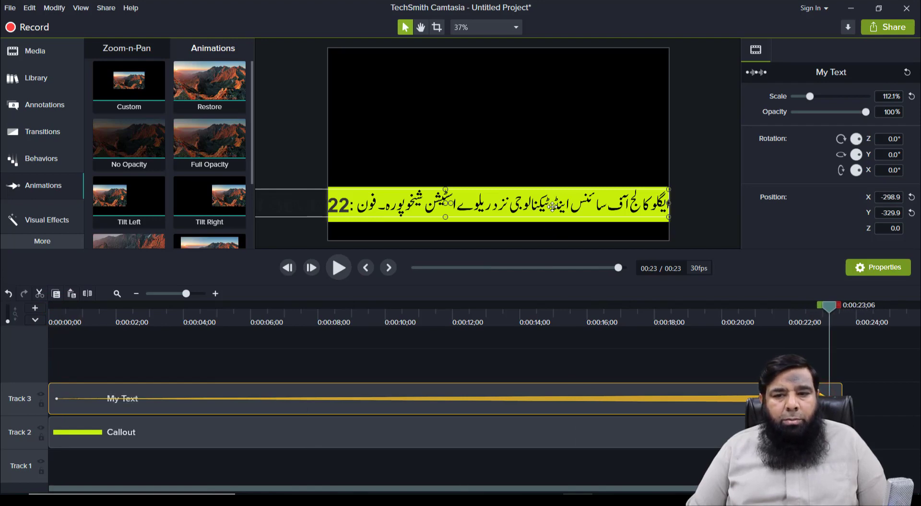
Step: Move the text's ending position to X 2,233.6, past the bar's right edge
key("shift+Right")
key("shift+Right")
key("shift+Right")
key("shift+Right")
key("shift+Right")
key("shift+Right")
key("shift+Right")
key("shift+Right")
key("shift+Right")
key("shift+Right")
key("shift+Right")
key("shift+Right")
key("shift+Right")
key("shift+Right")
key("shift+Right")
key("shift+Right")
key("shift+Right")
key("shift+Right")
key("shift+Right")
key("shift+Right")
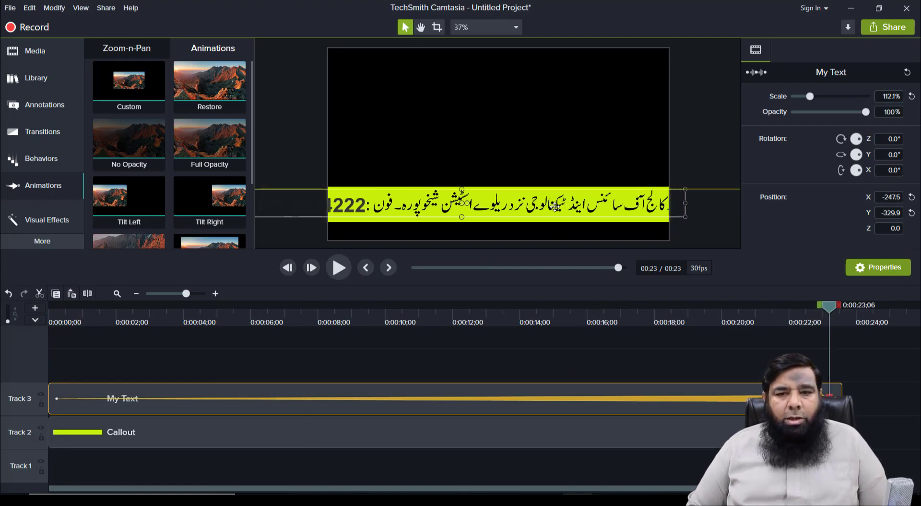
key("shift+Right")
key("shift+Right")
key("shift+Right")
key("shift+Right")
key("shift+Right")
key("shift+Right")
key("shift+Right")
key("shift+Right")
key("shift+Right")
key("shift+Right")
key("shift+Right")
key("shift+Right")
key("shift+Right")
key("shift+Right")
key("shift+Right")
key("shift+Right")
key("shift+Right")
key("shift+Right")
key("shift+Right")
key("shift+Right")
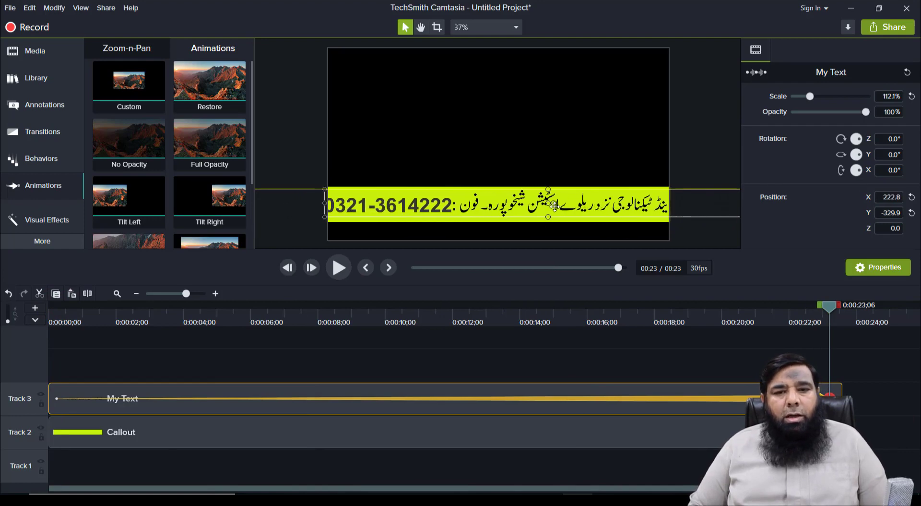
key("shift+Right")
key("shift+Right")
key("shift+Right")
key("shift+Right")
key("shift+Right")
key("shift+Right")
key("shift+Right")
key("shift+Right")
key("shift+Right")
key("shift+Right")
key("shift+Right")
key("shift+Right")
key("shift+Right")
key("shift+Right")
key("shift+Right")
key("shift+Right")
key("shift+Right")
key("shift+Right")
key("shift+Right")
key("shift+Right")
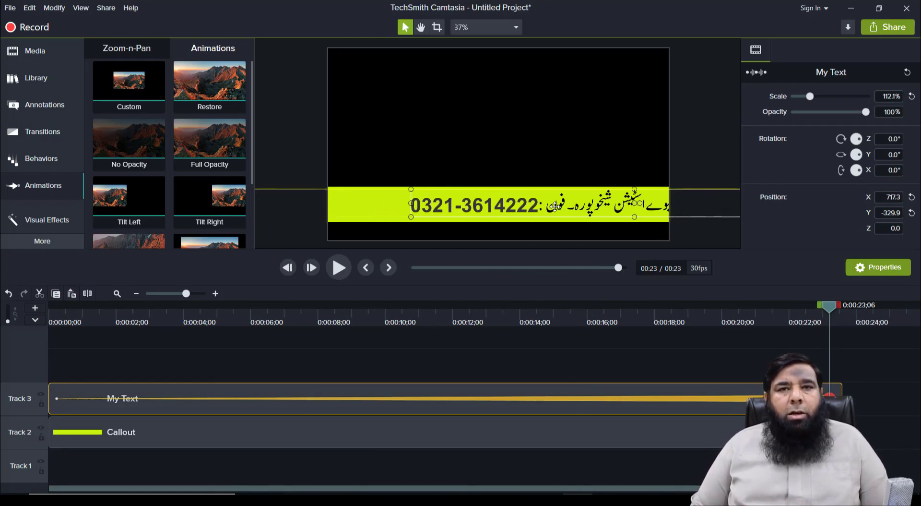
key("shift+Right")
key("shift+Right")
key("shift+Right")
key("shift+Right")
key("shift+Right")
key("shift+Right")
key("shift+Right")
key("shift+Right")
key("shift+Right")
key("shift+Right")
key("shift+Right")
key("shift+Right")
key("shift+Right")
key("shift+Right")
key("shift+Right")
key("shift+Right")
key("shift+Right")
key("shift+Right")
key("shift+Right")
key("shift+Right")
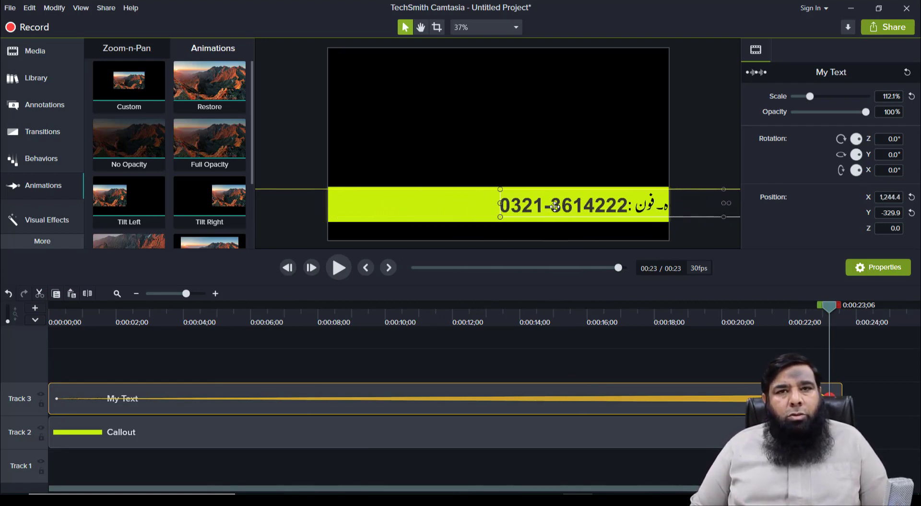
key("shift+Right")
key("shift+Right")
key("shift+Right")
key("shift+Right")
key("shift+Right")
key("shift+Right")
key("shift+Right")
key("shift+Right")
key("shift+Right")
key("shift+Right")
key("shift+Right")
key("shift+Right")
key("shift+Right")
key("shift+Right")
key("shift+Right")
key("shift+Right")
key("shift+Right")
key("shift+Right")
key("shift+Right")
key("shift+Right")
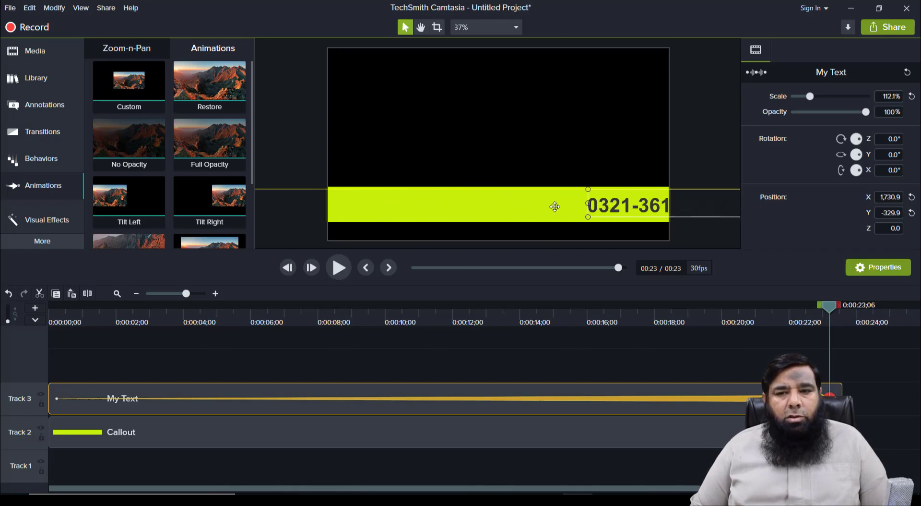
key("shift+Right")
key("shift+Right")
key("shift+Right")
key("shift+Right")
key("shift+Right")
key("shift+Right")
key("shift+Right")
key("shift+Right")
key("shift+Right")
key("shift+Right")
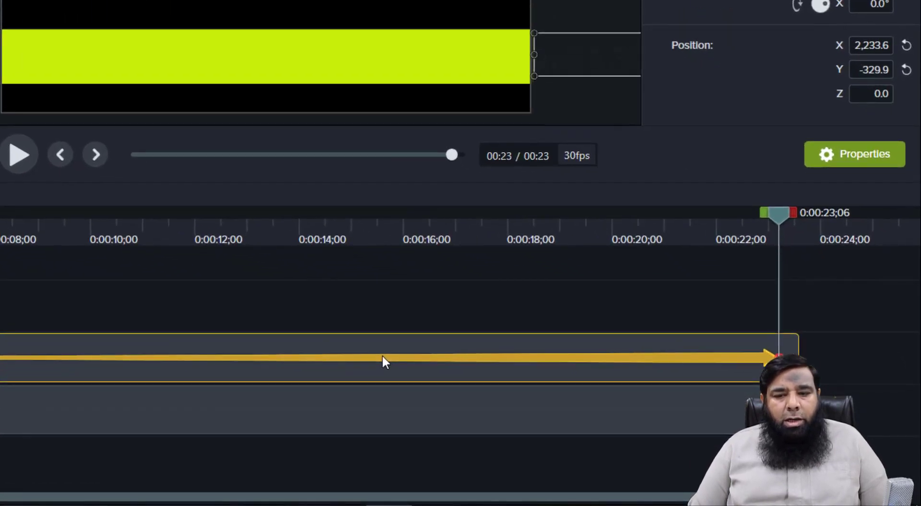
Step: Set the animation easing to Linear and rewind to the project start
right_click(383, 357)
mouse_move(452, 442)
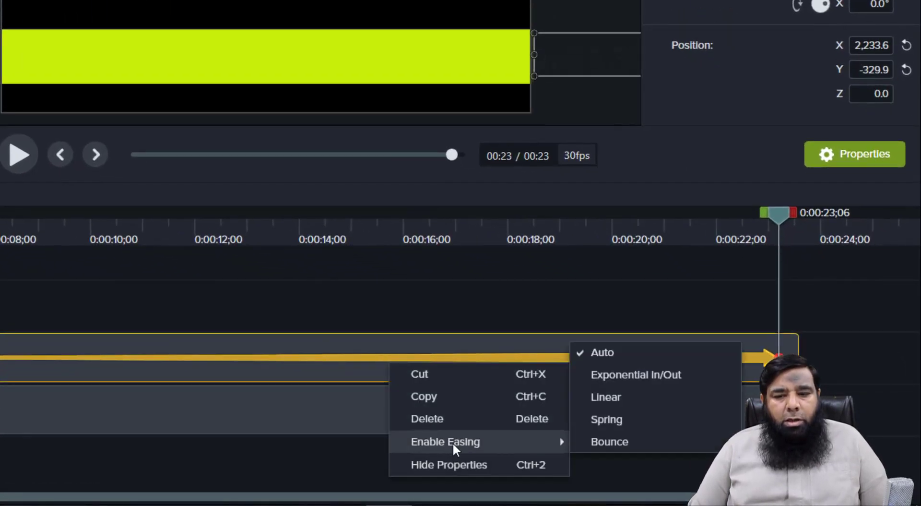
left_click(601, 398)
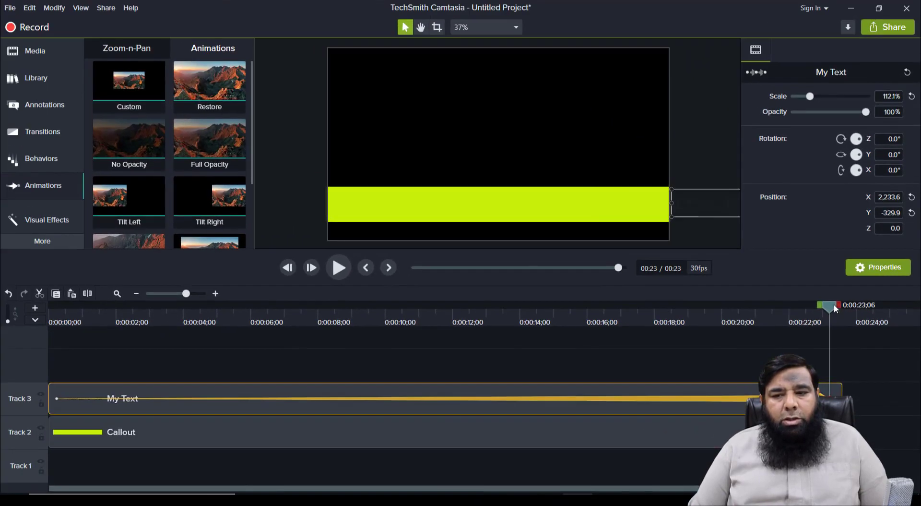
left_click_drag(834, 303, 46, 342)
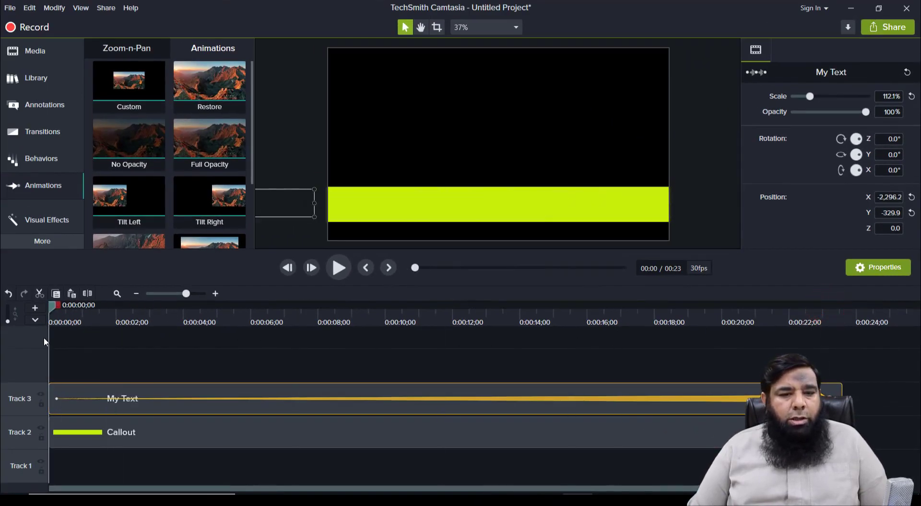
Step: Play and pause the scrolling ticker preview, then show the Media Bin with both files
left_click(338, 272)
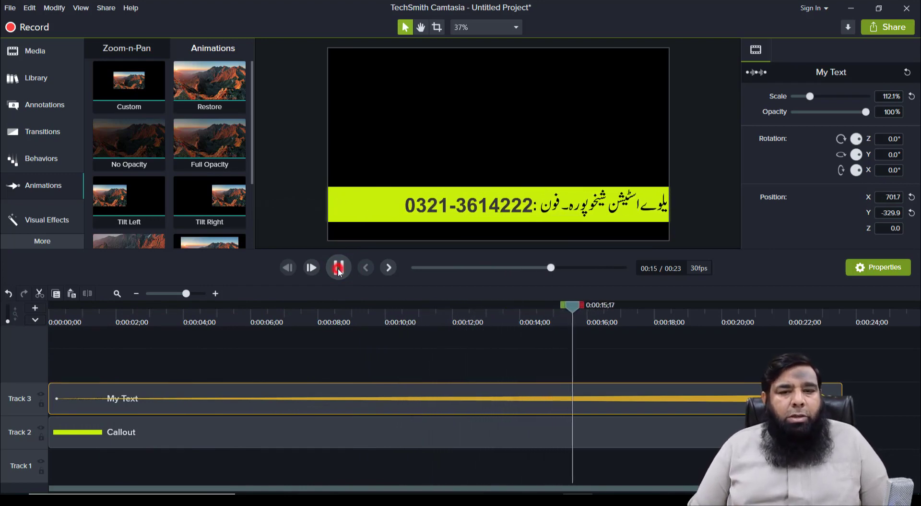
left_click(339, 267)
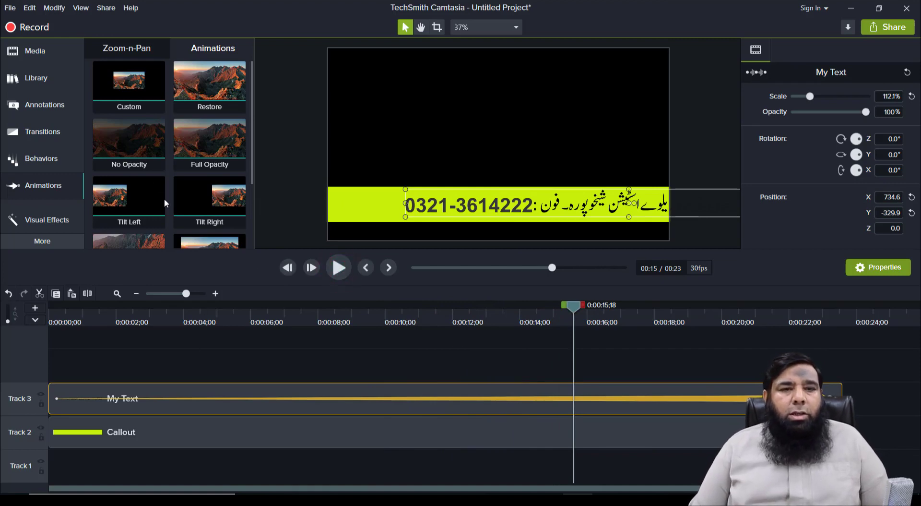
left_click(33, 52)
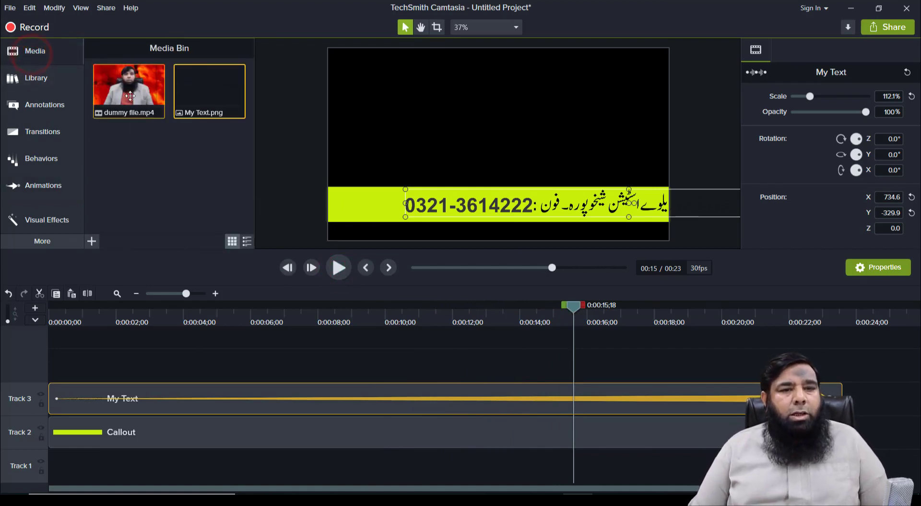
Step: Place dummy file.mp4 on Track 1 beneath the ticker, aligned to 0:00
left_click_drag(130, 96, 120, 367)
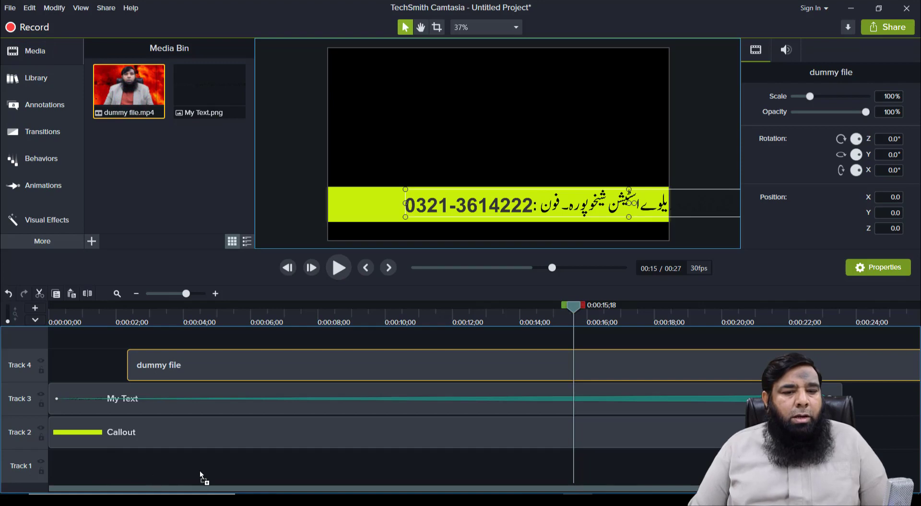
left_click_drag(199, 470, 143, 470)
left_click_drag(78, 463, 71, 463)
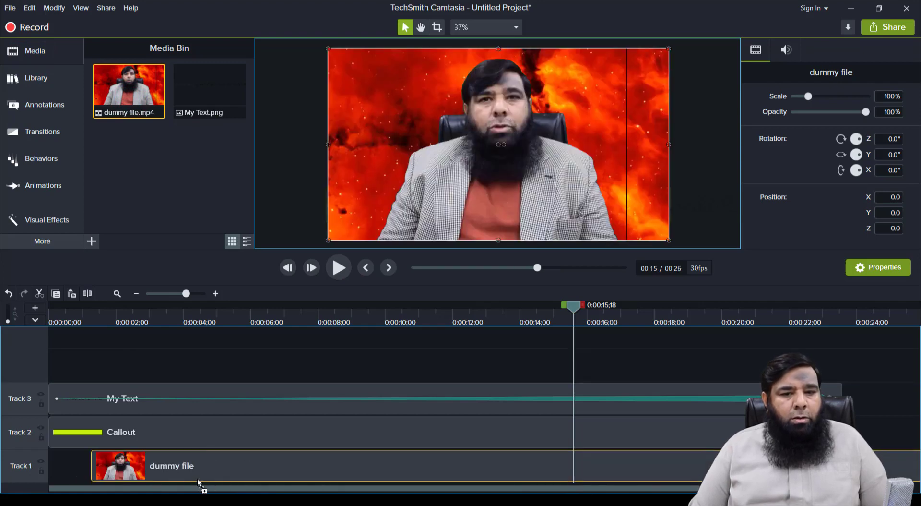
left_click_drag(190, 475, 120, 469)
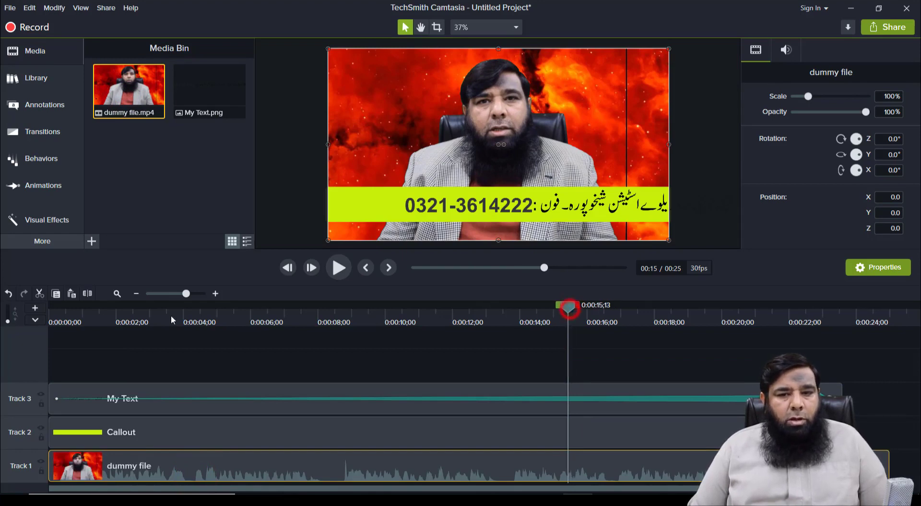
Step: Preview from the beginning, stopping at 00:14 with the phone number on the banner
left_click_drag(573, 312, 52, 325)
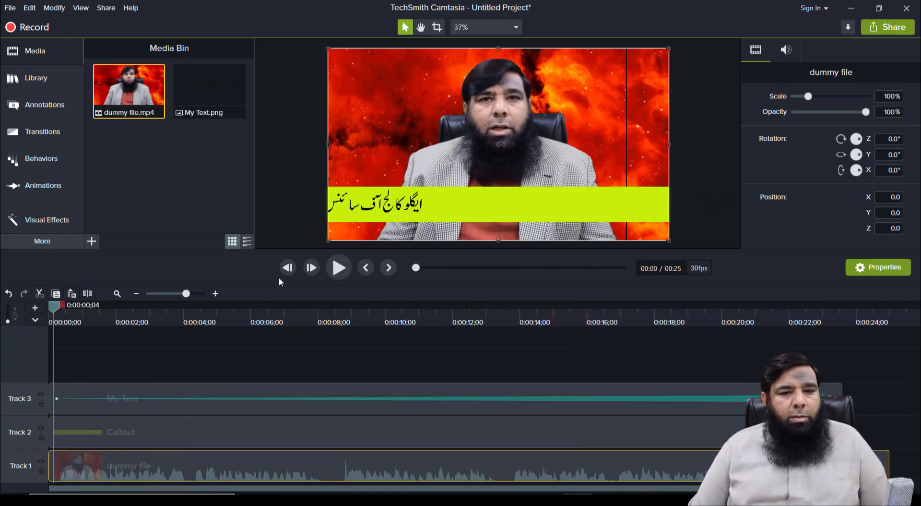
left_click(343, 271)
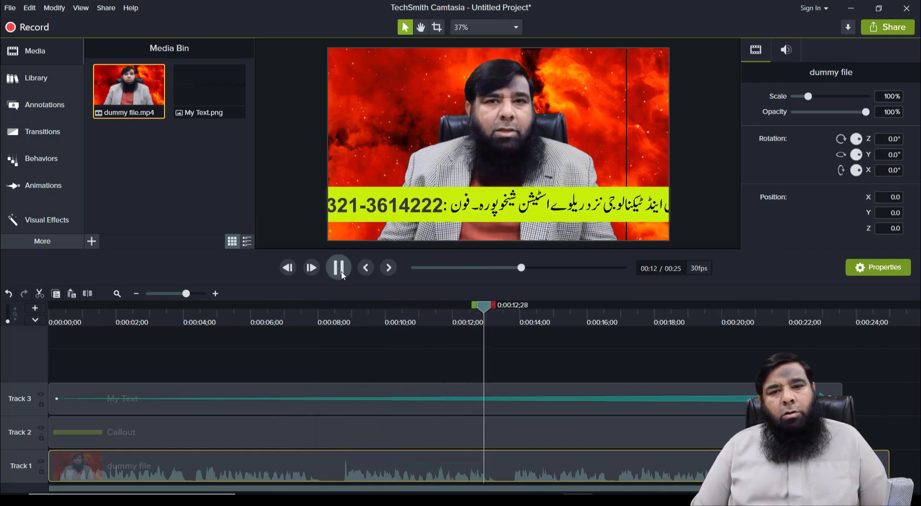
left_click(339, 269)
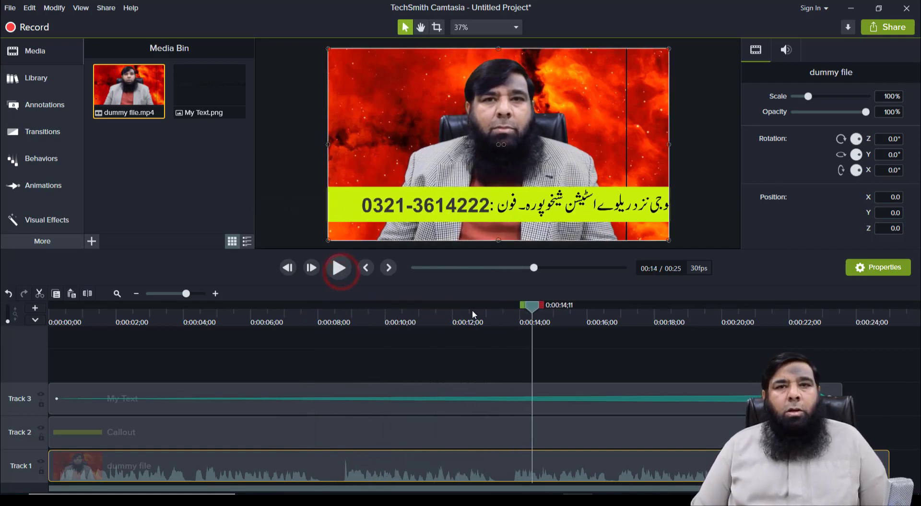